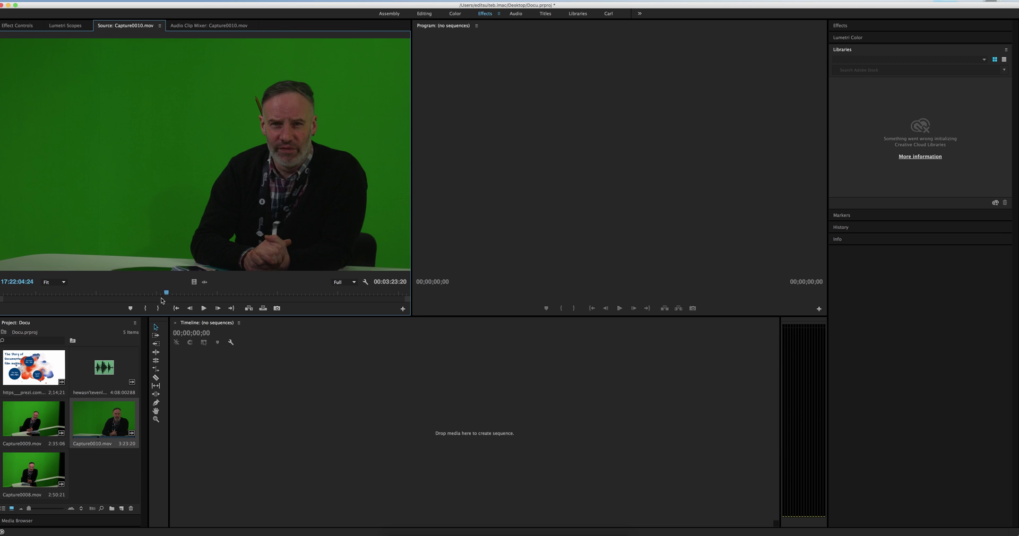
Step: Scrub and play through the green-screen interview Capture0010.mov in the source monitor to find a usable section
click(45, 471)
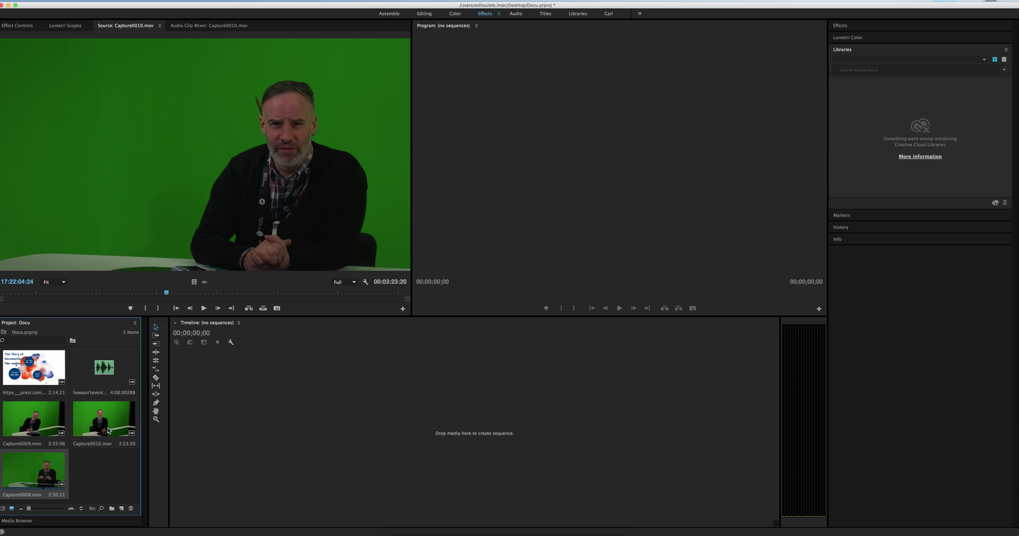
click(179, 293)
drag(179, 292, 172, 296)
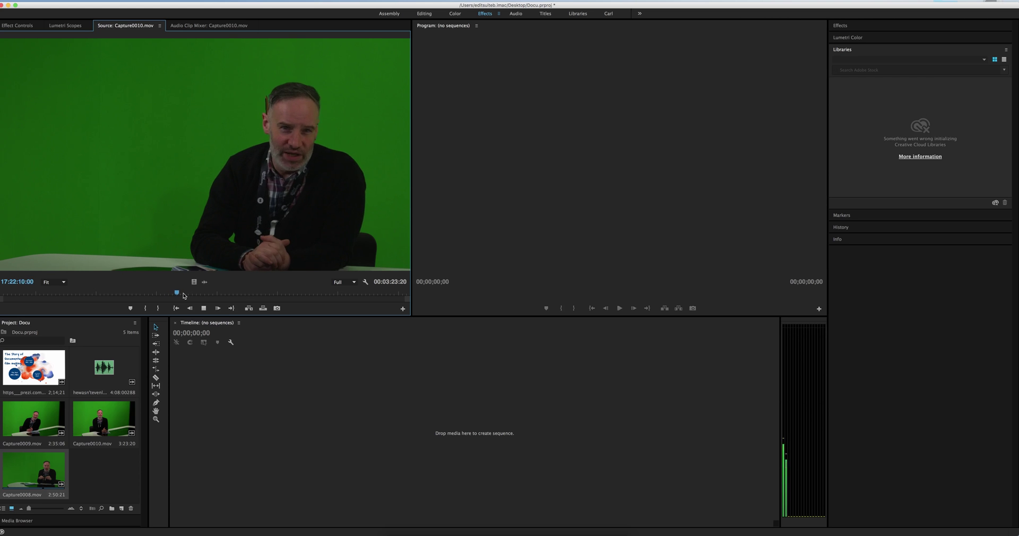
drag(179, 294, 298, 296)
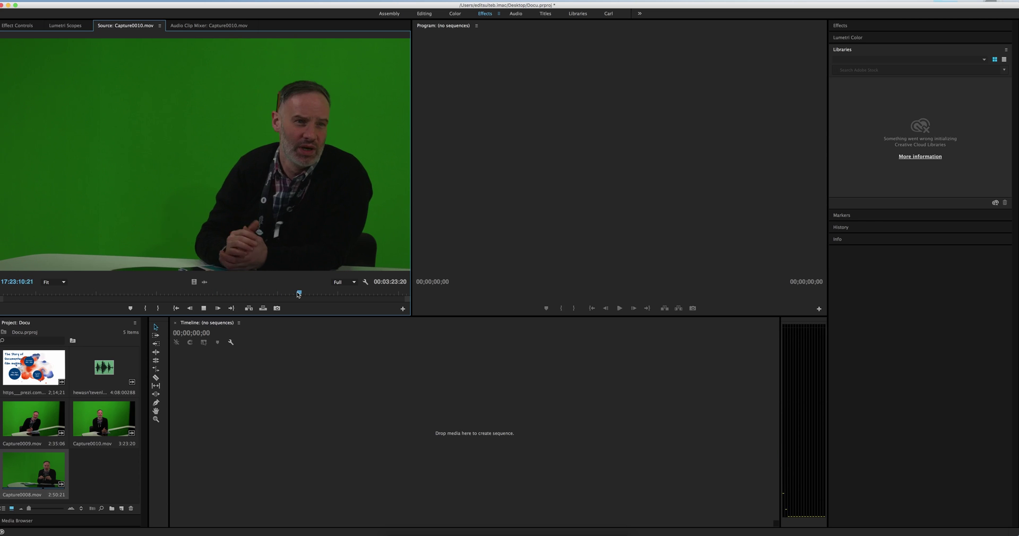
key(space)
click(362, 293)
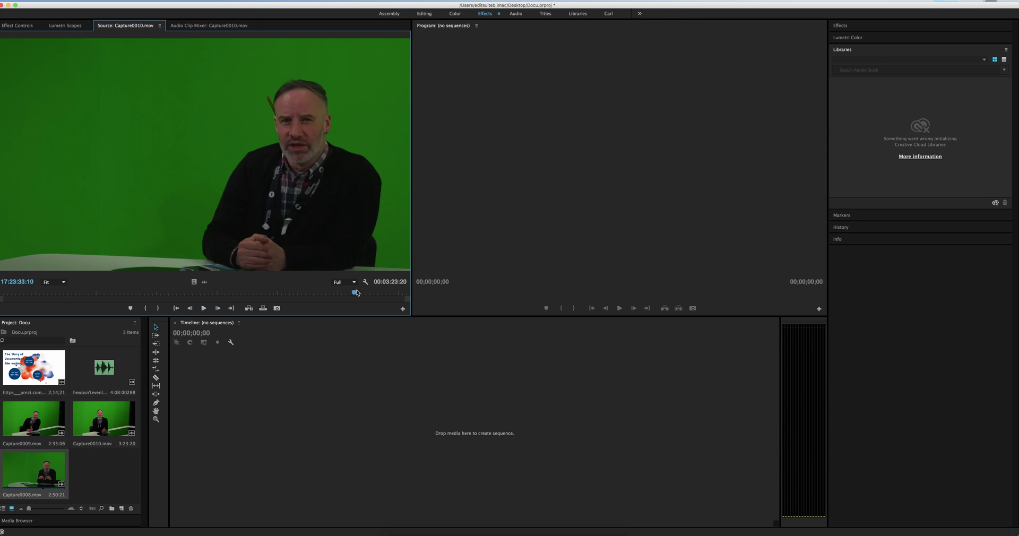
drag(362, 292, 363, 292)
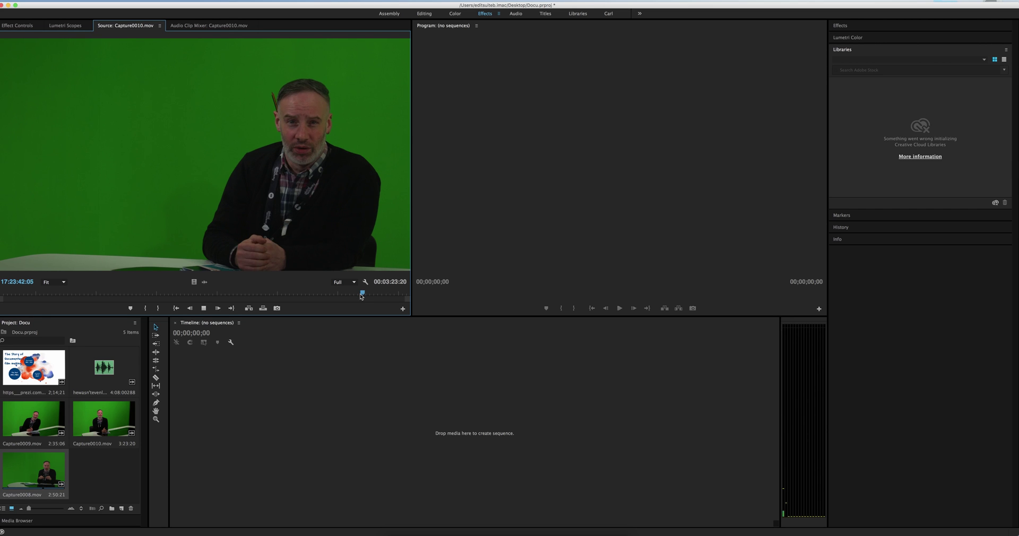
click(361, 294)
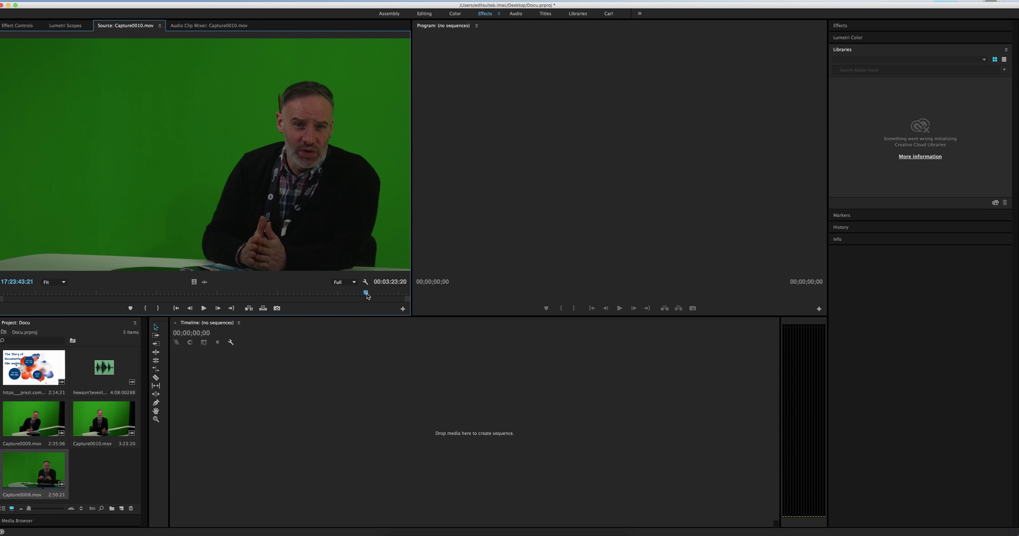
drag(361, 295, 341, 296)
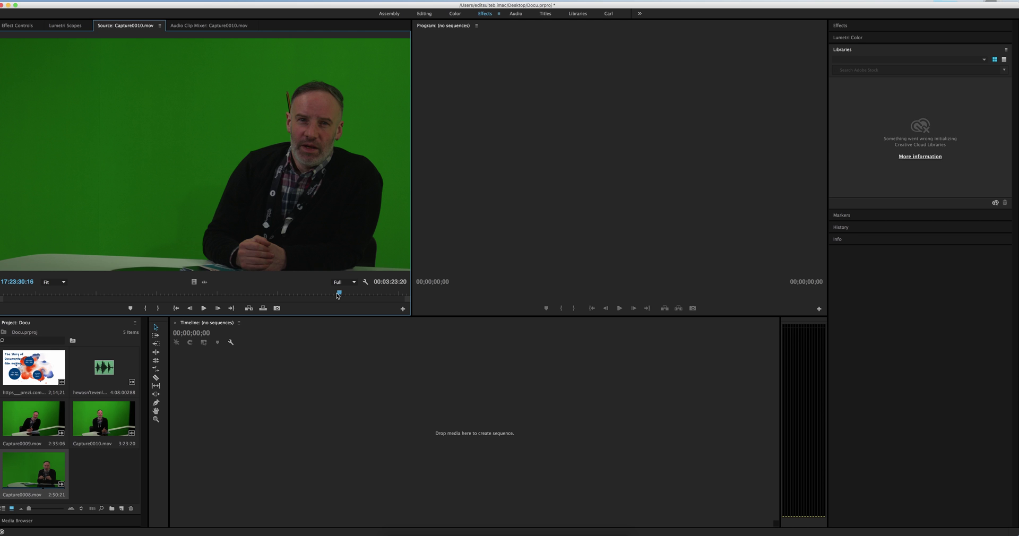
Step: Mark an In point at 17:23:30:23 in Capture0010.mov and play the footage that follows it
key(XF86AudioRaiseVolume)
key(space)
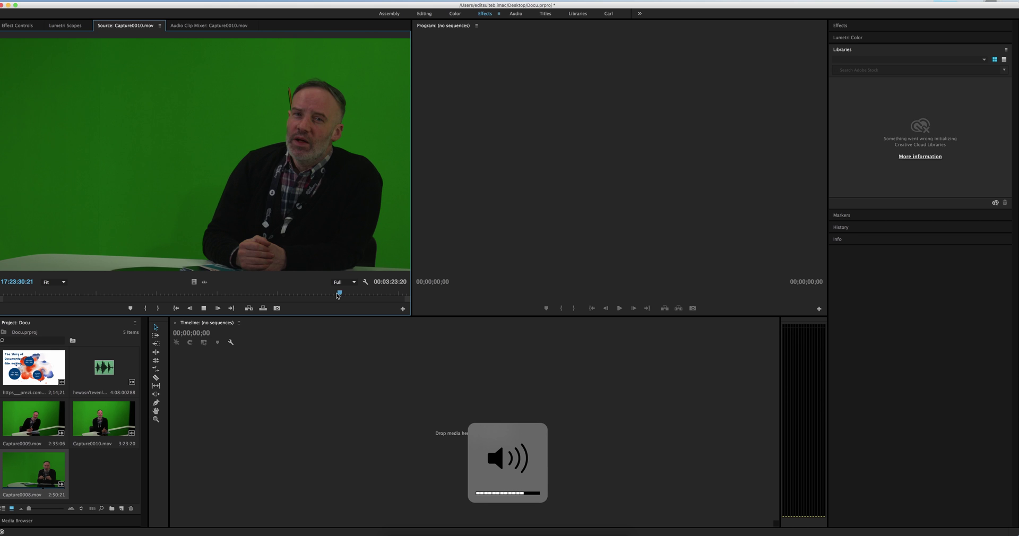
click(345, 296)
key(j)
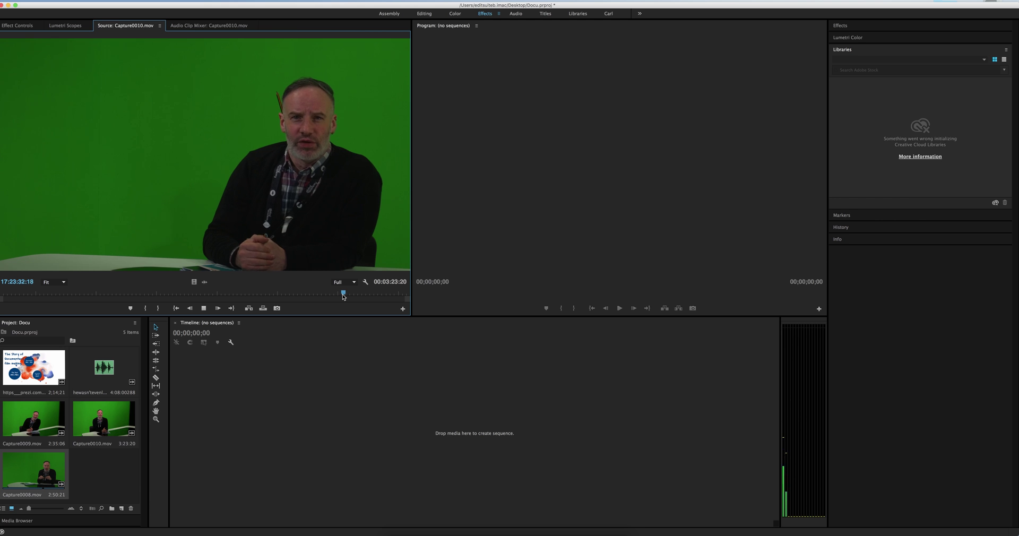
key(k)
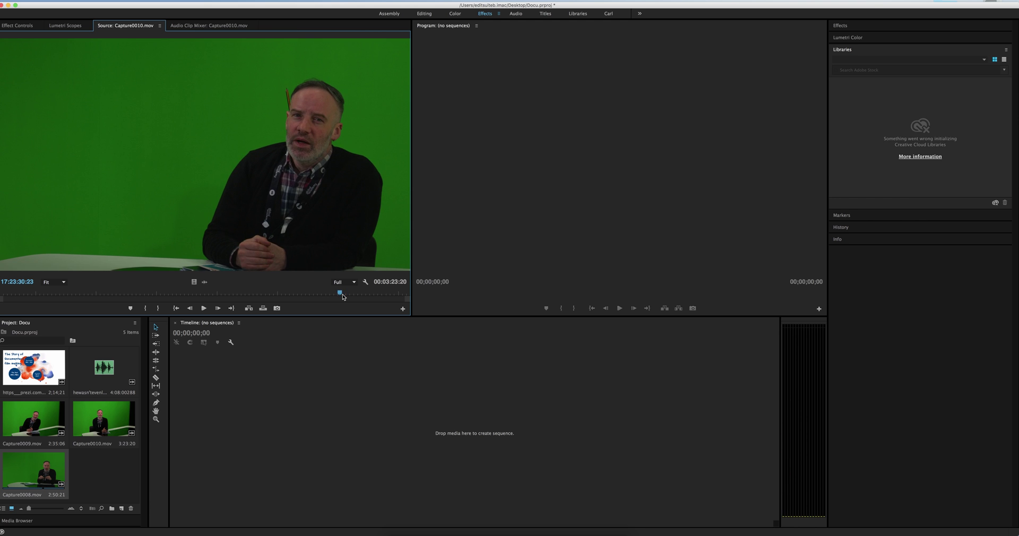
key(i)
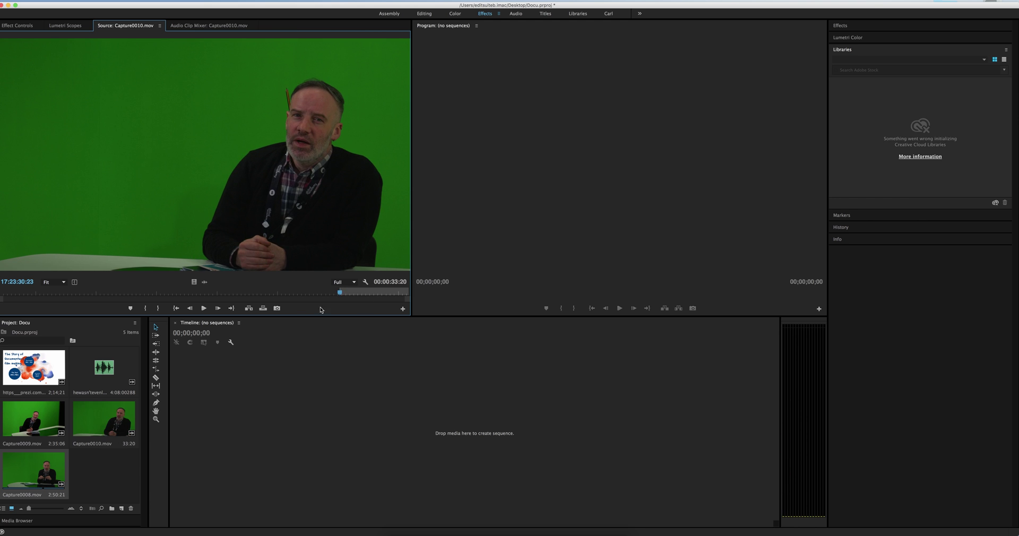
key(l)
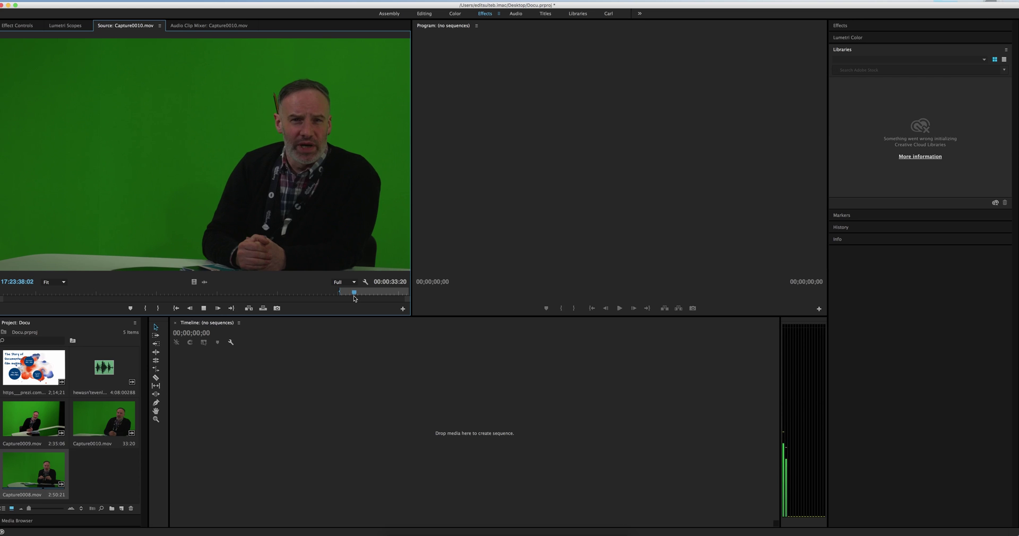
key(space)
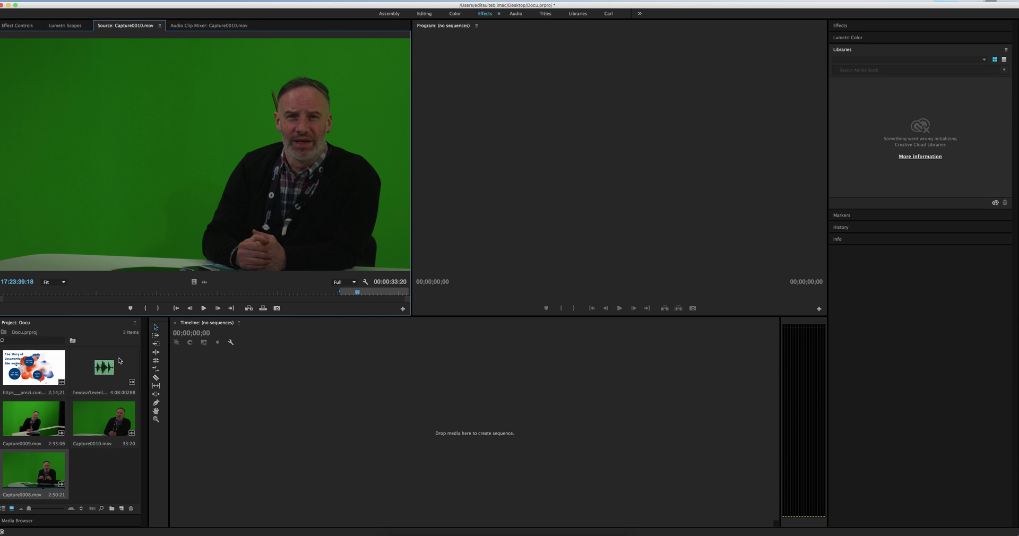
Step: Open the Prezi screen recording as source and mark an In point at about 00;00;51 on "The Present 1980's - 2010's" slide
click(38, 376)
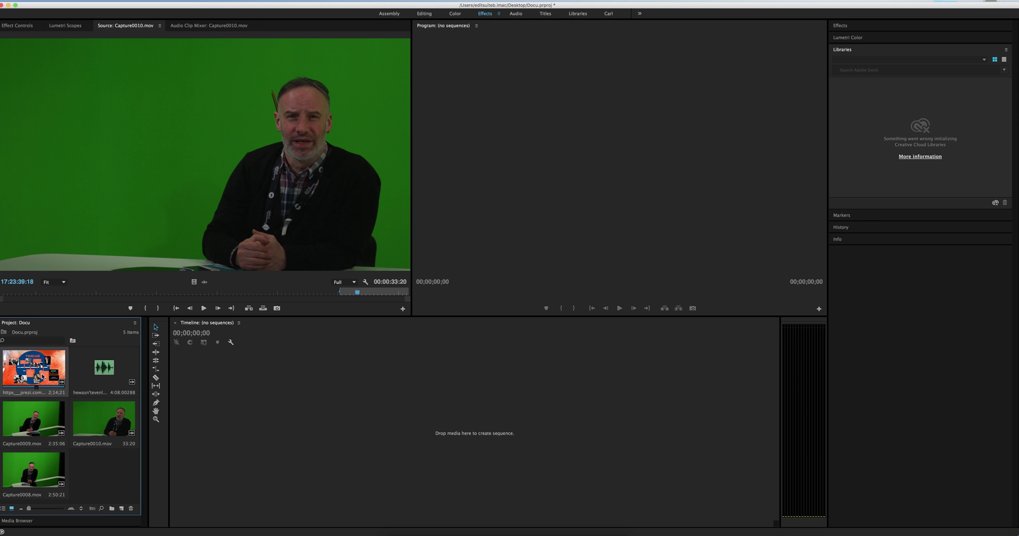
double_click(43, 374)
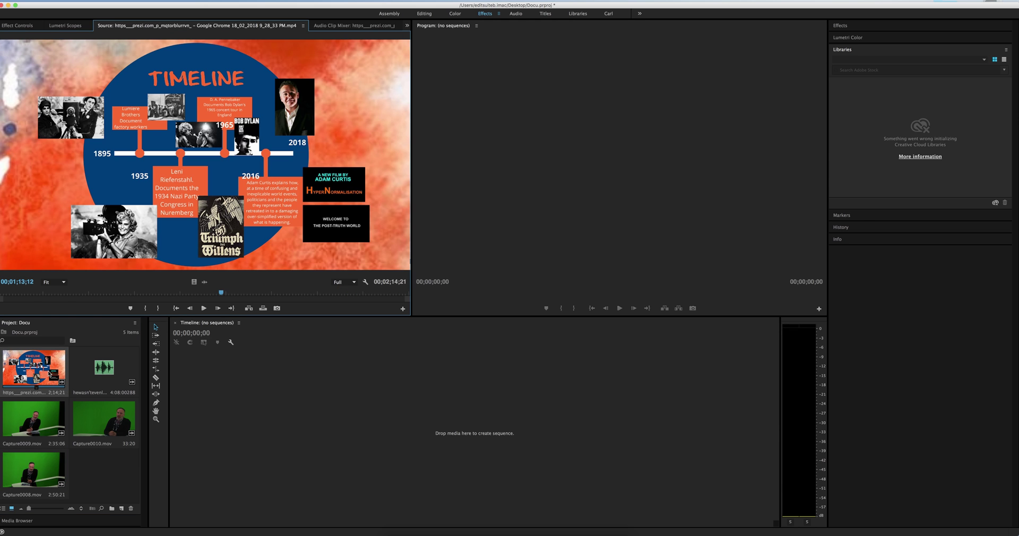
drag(44, 297, 2, 297)
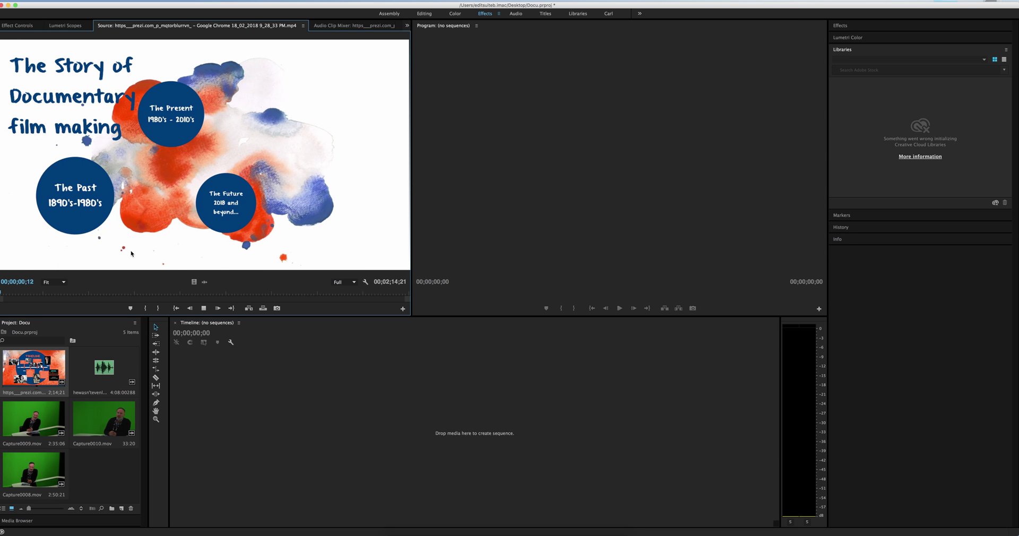
key(space)
drag(10, 293, 277, 295)
drag(276, 293, 71, 292)
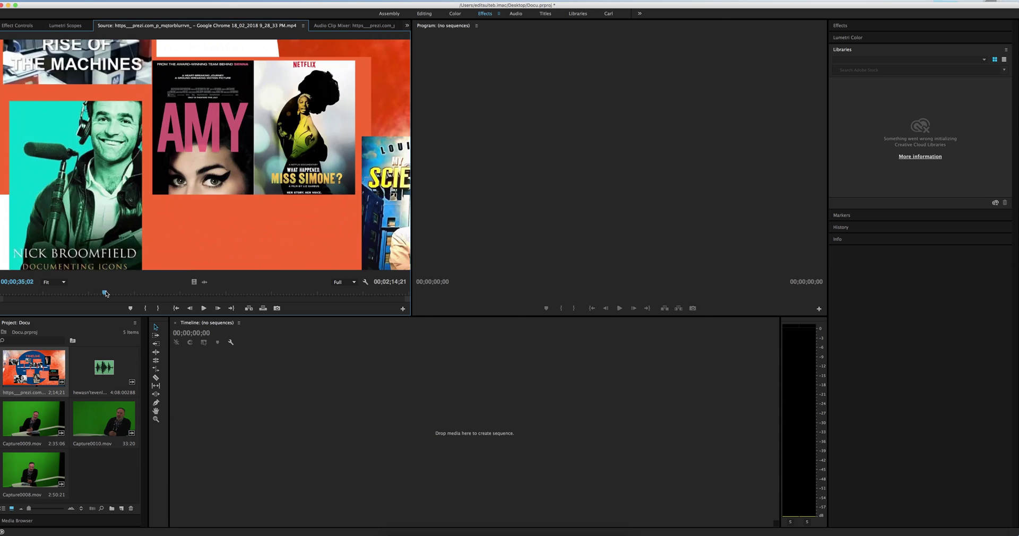
drag(115, 294, 157, 292)
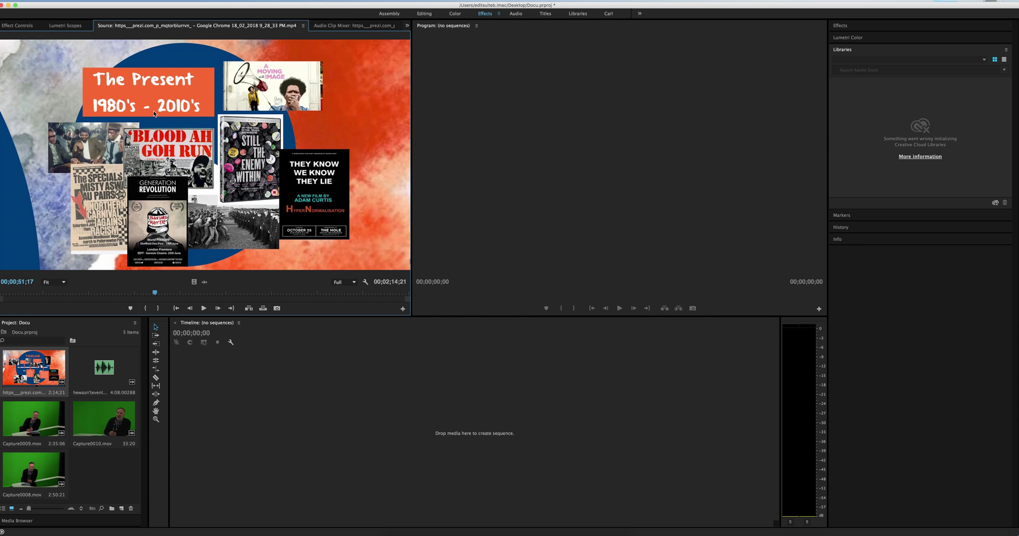
key(i)
Step: Mark the Prezi recording's Out point at about 00;01;10 on "The Future" slide and create a new sequence from the marked section
key(space)
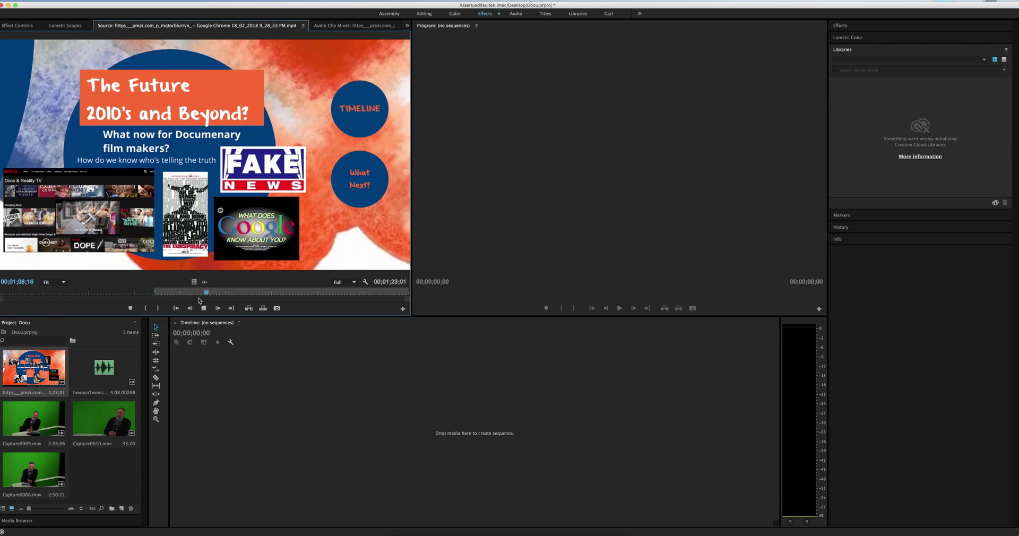
key(o)
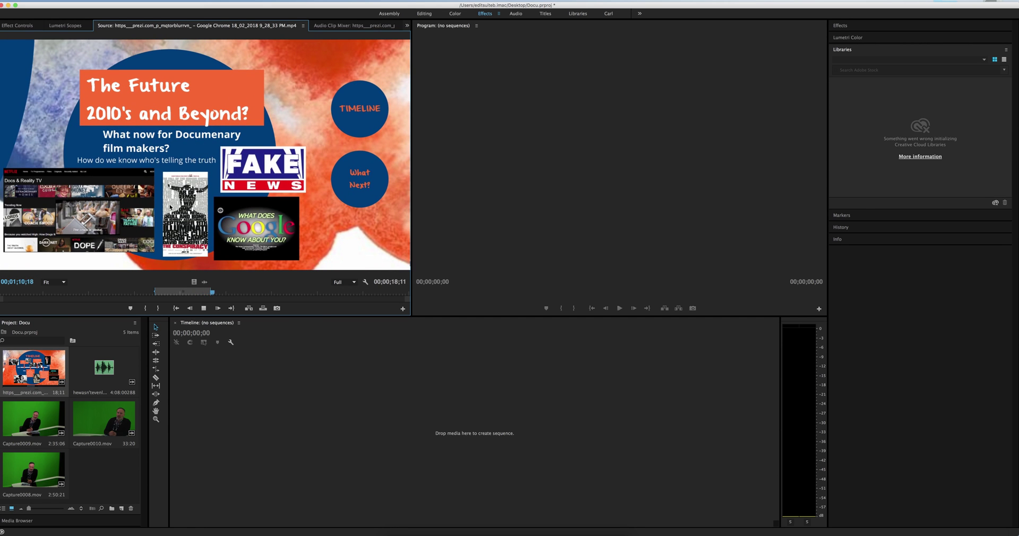
drag(172, 190, 210, 387)
click(157, 294)
drag(157, 294, 212, 294)
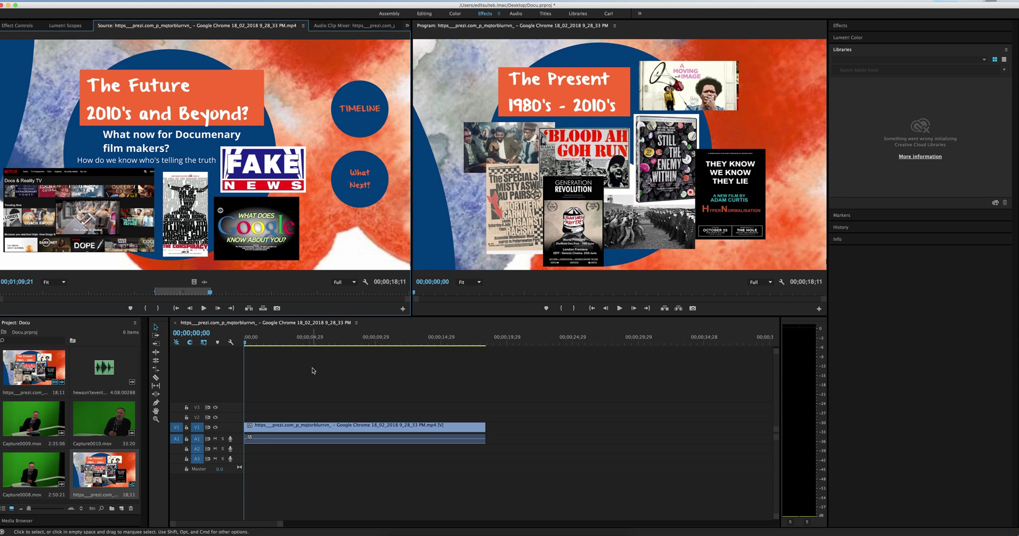
drag(266, 342, 212, 356)
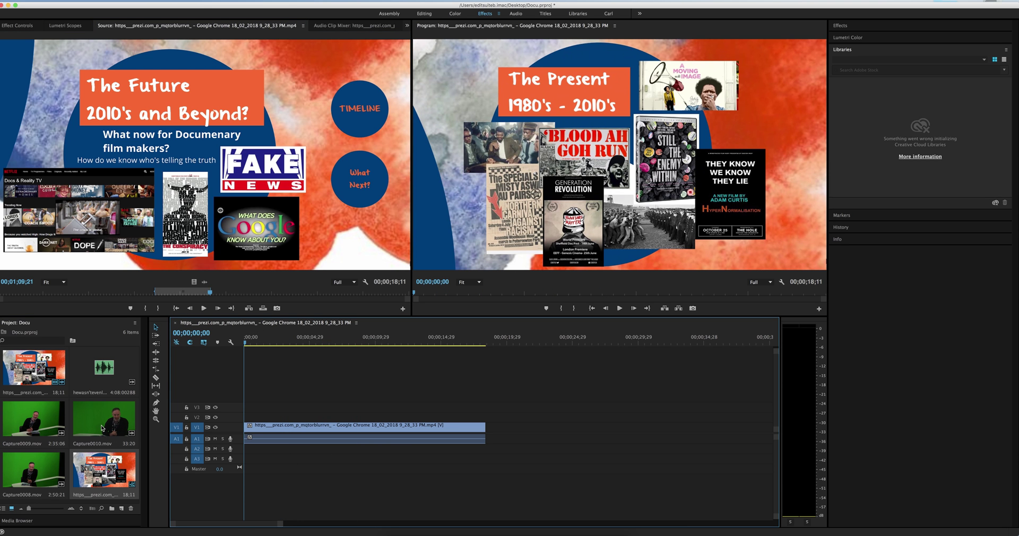
Step: Open Capture0010.mov as source and place its marked section on track V2 at the sequence start, above the Prezi clip
double_click(112, 432)
click(350, 291)
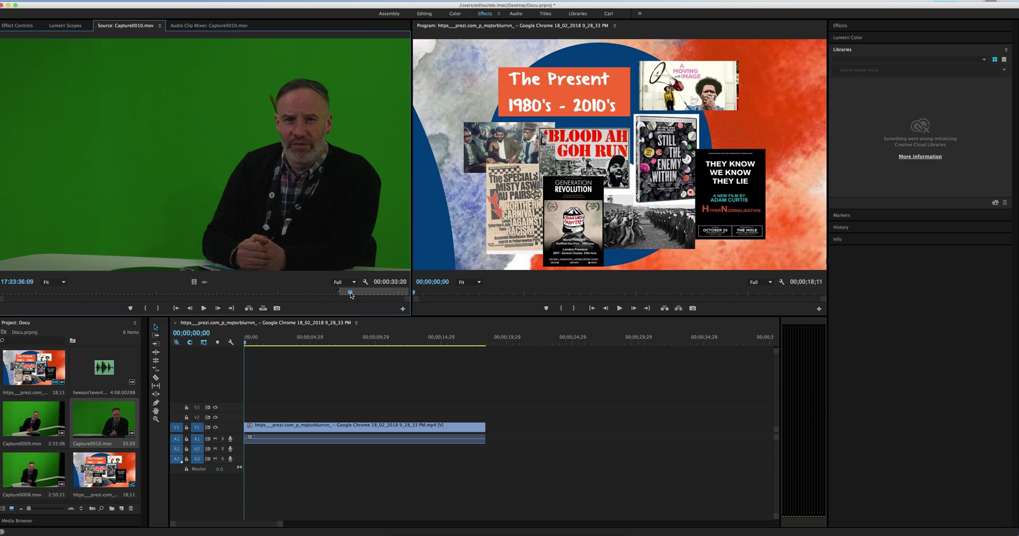
drag(166, 186, 245, 420)
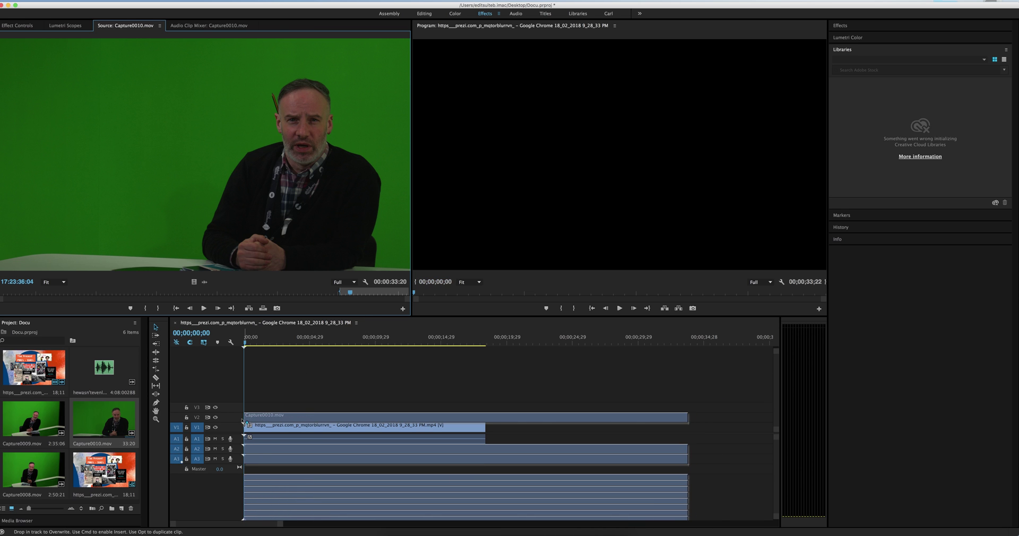
click(437, 442)
click(508, 437)
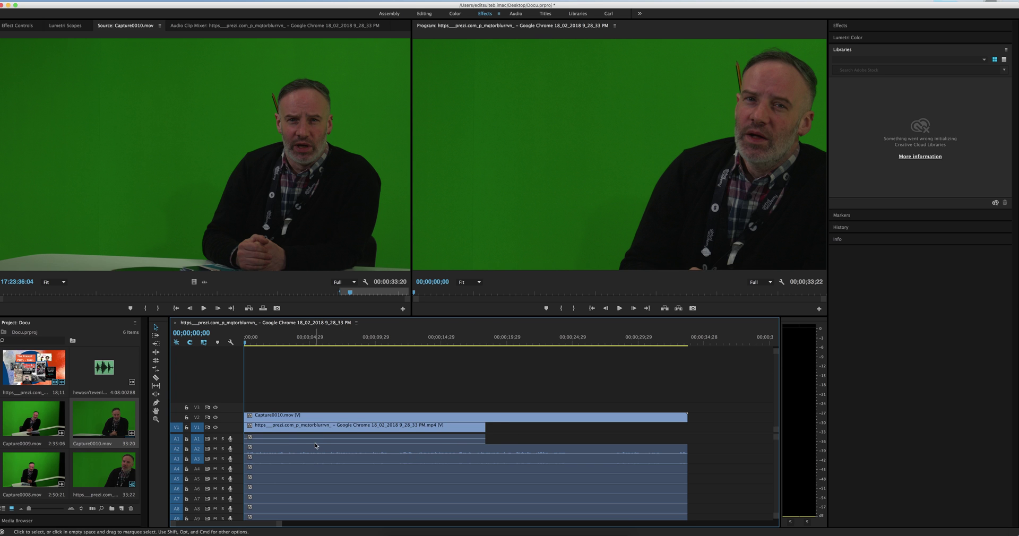
Step: Delete only the Prezi clip's audio from track A1, without removing its video
click(270, 457)
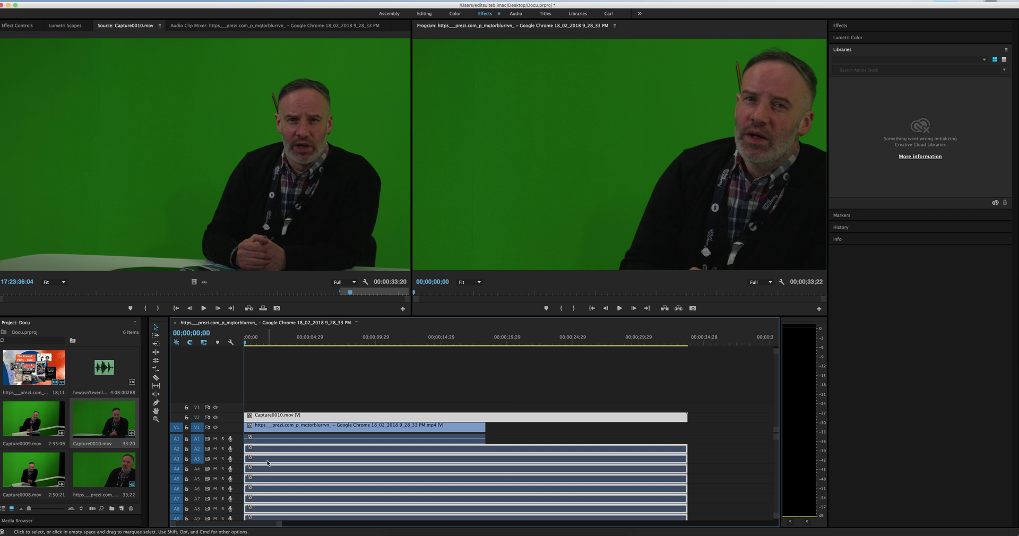
click(487, 432)
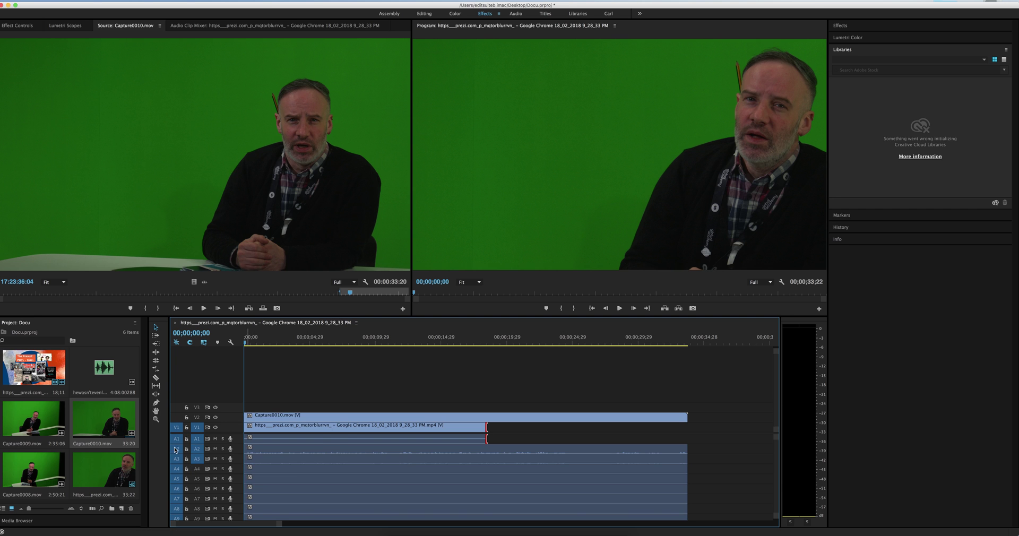
click(326, 442)
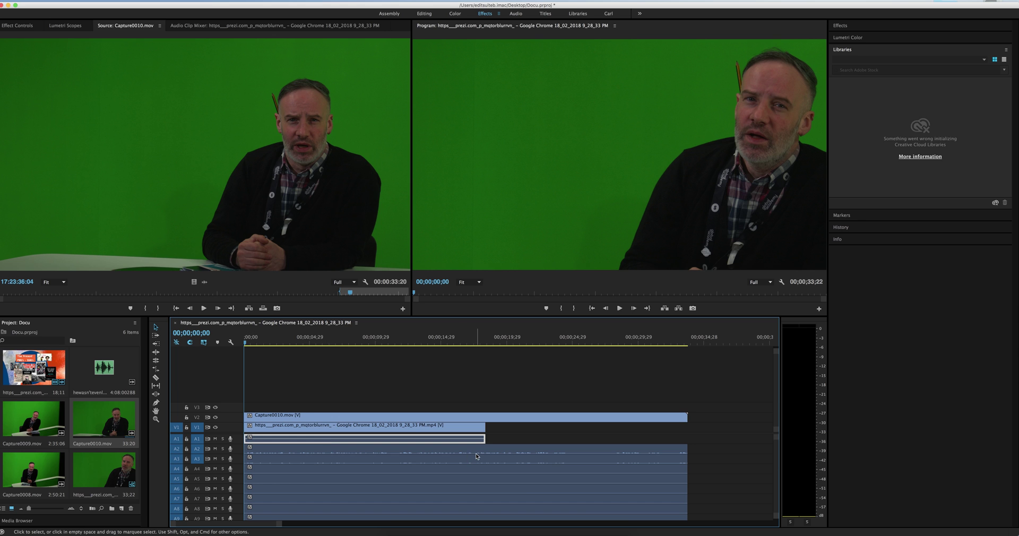
key(Delete)
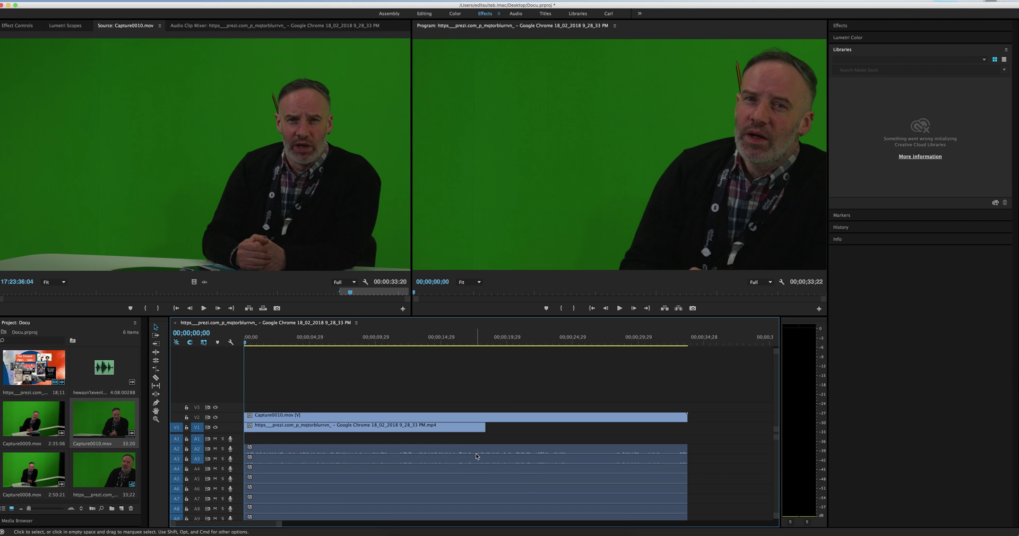
Step: Delete the surplus Capture0010.mov audio clips from tracks A4 through A9, keeping only those on A2 and A3
click(315, 472)
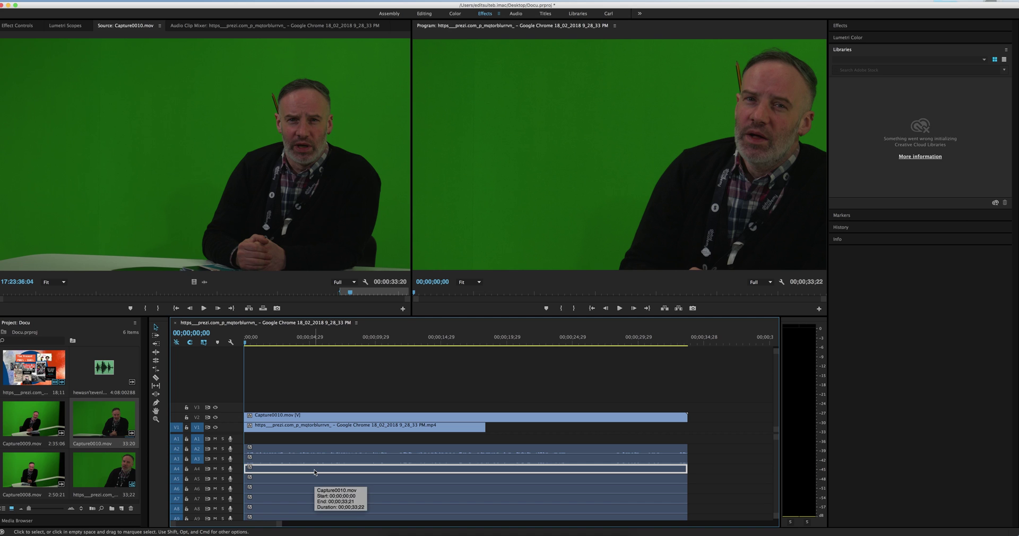
key(Delete)
click(301, 480)
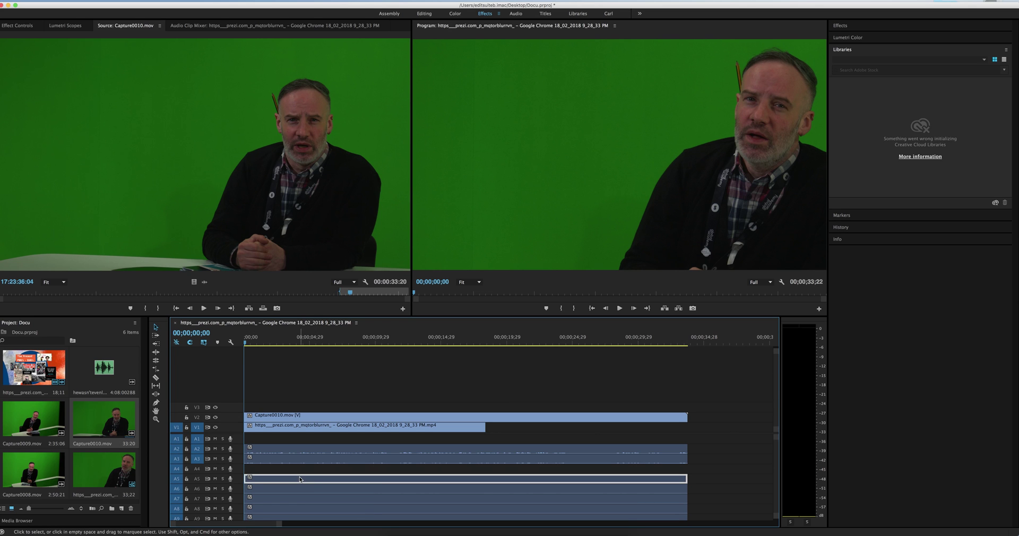
key(Delete)
click(301, 491)
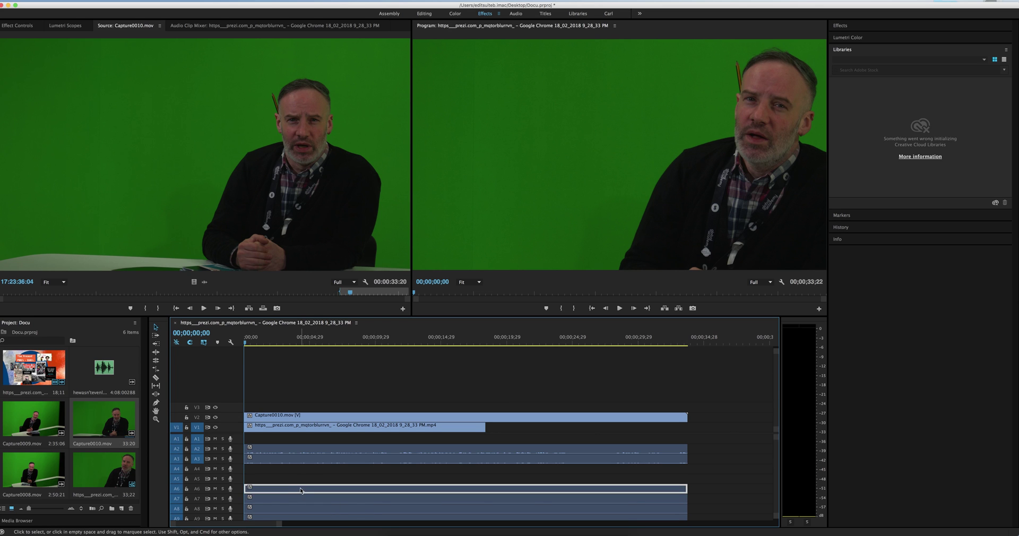
key(Delete)
click(305, 500)
key(Delete)
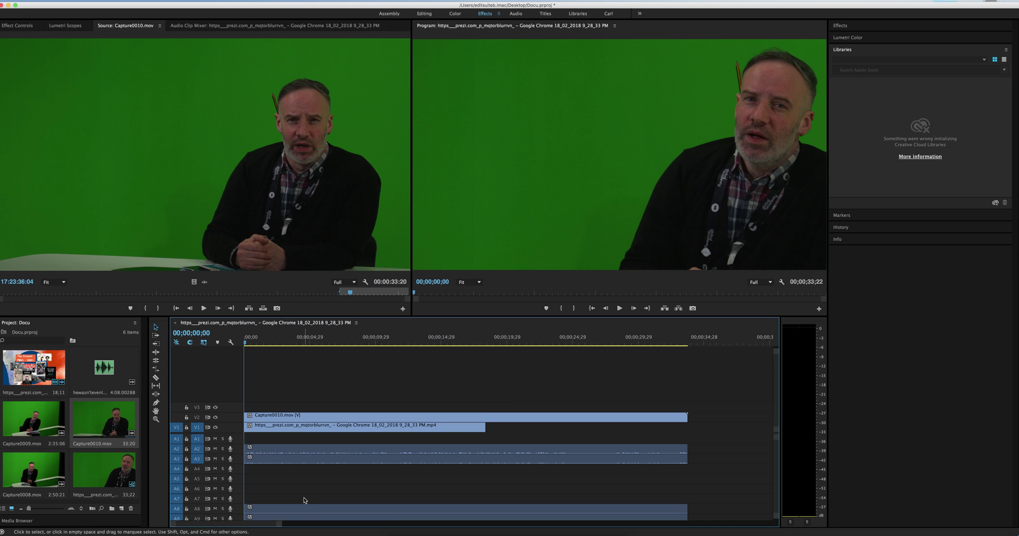
click(336, 511)
key(Delete)
click(333, 518)
click(335, 501)
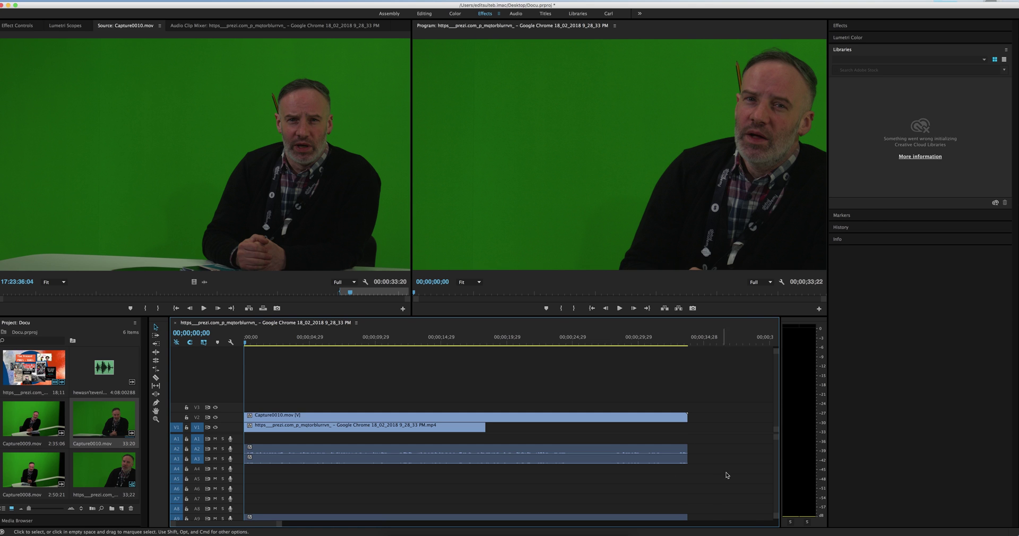
click(508, 519)
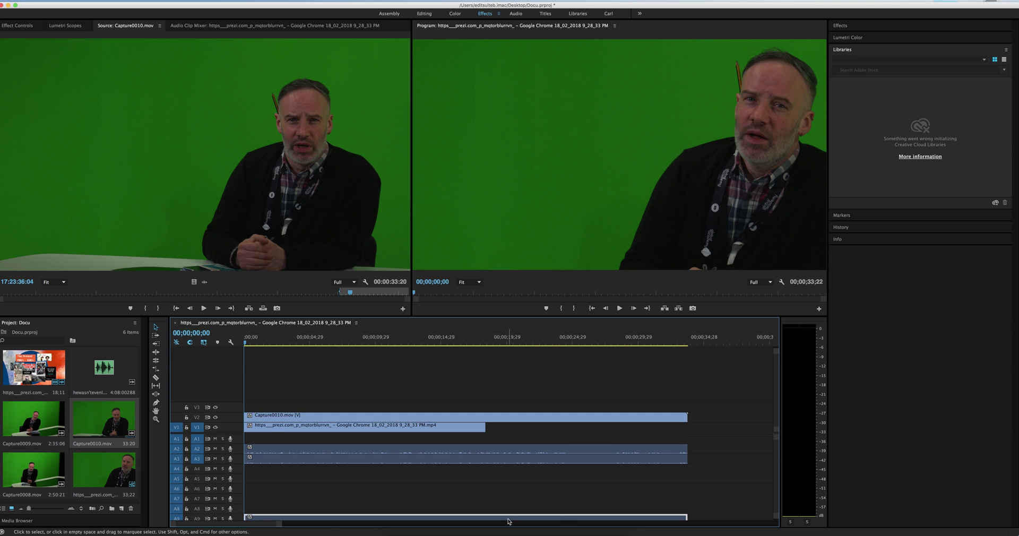
key(Delete)
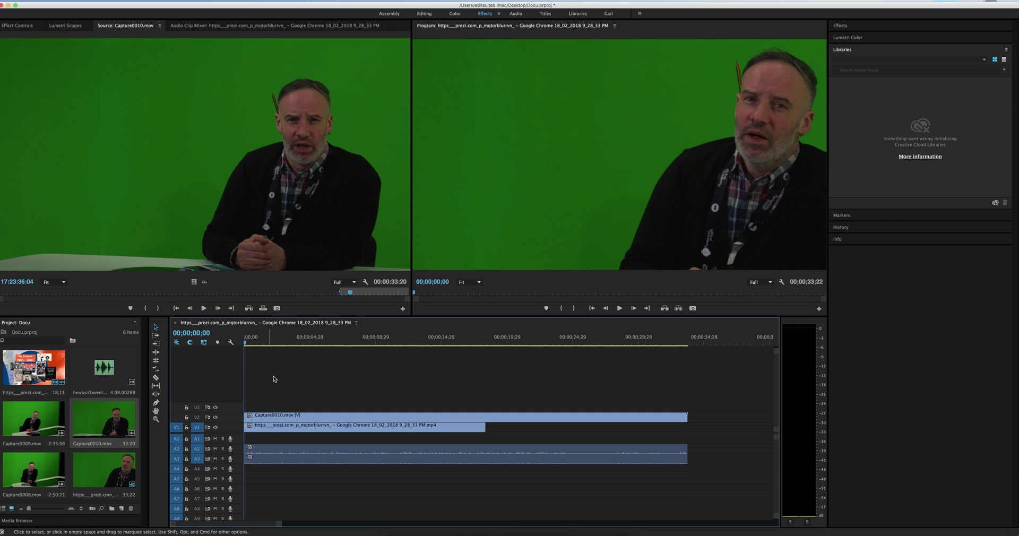
Step: Expand audio tracks A2 and A3 and raise the volume of both Capture0010.mov audio clips to 6.0 dB
click(284, 449)
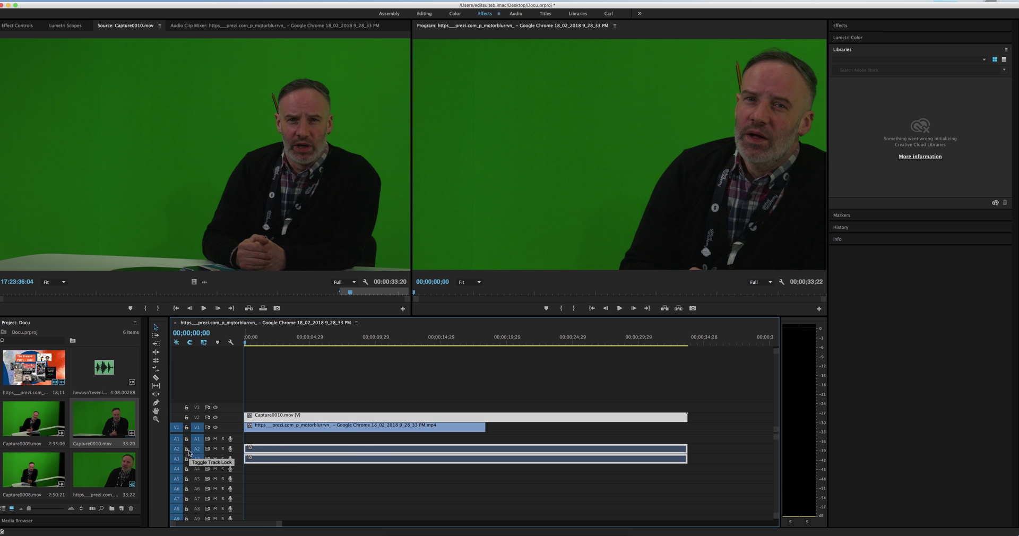
double_click(240, 451)
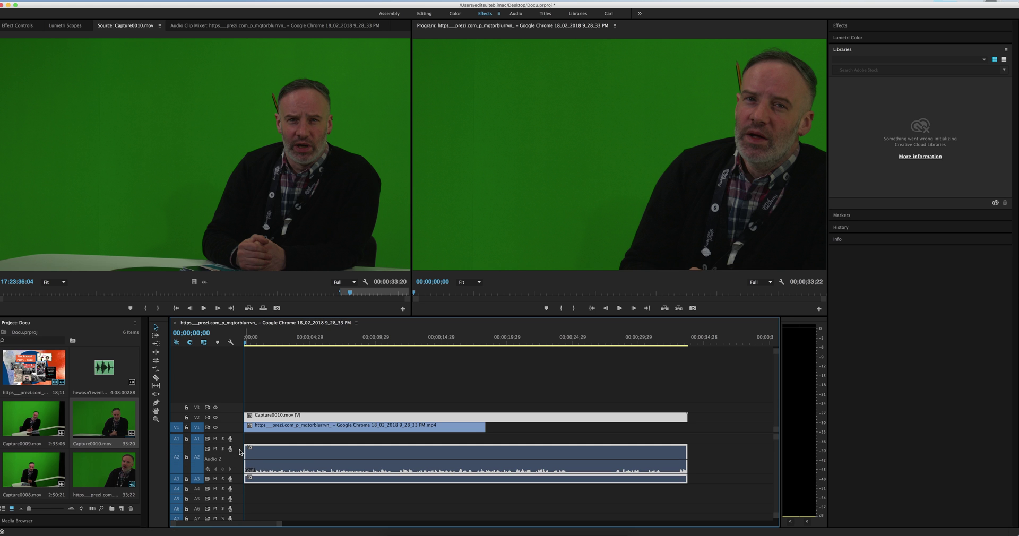
drag(259, 462, 259, 448)
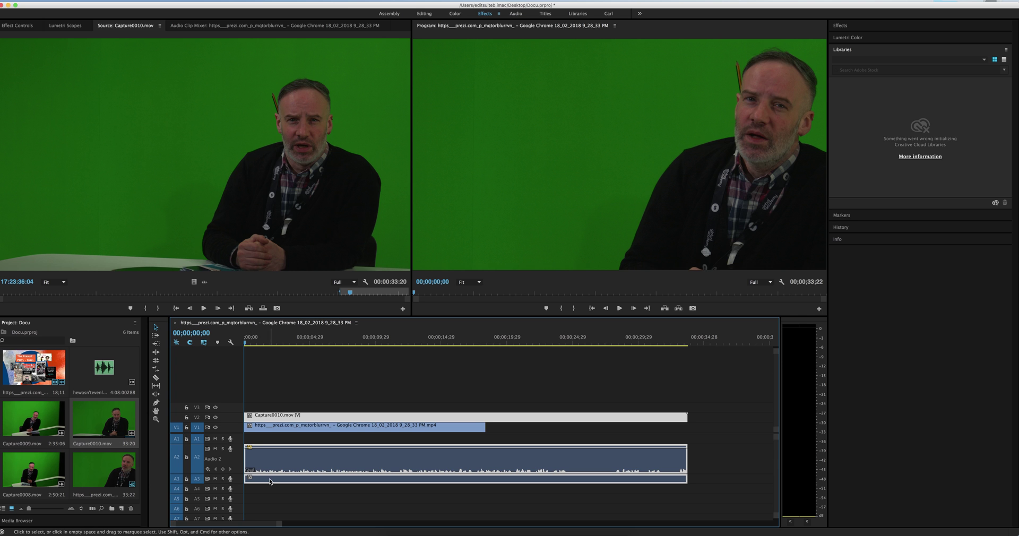
double_click(237, 479)
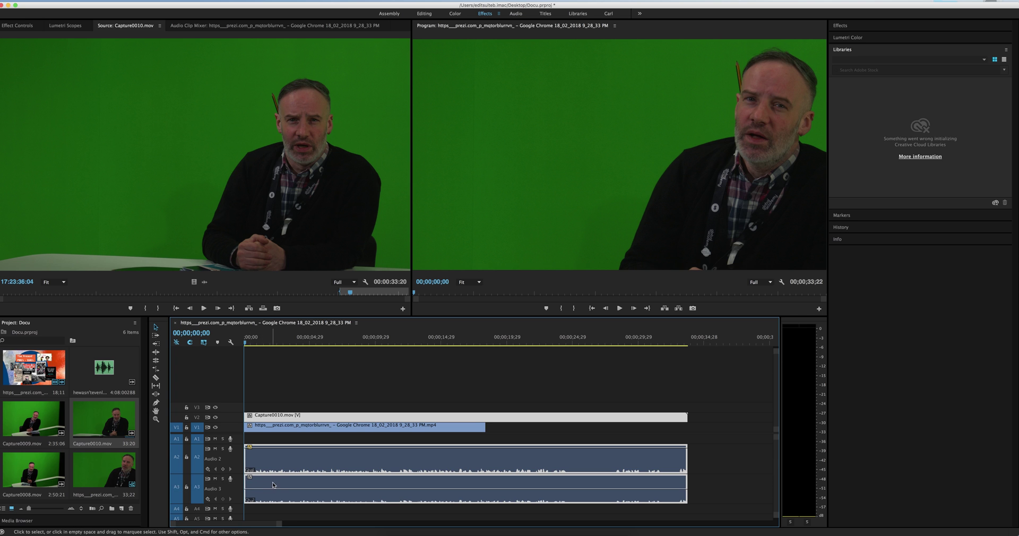
drag(274, 493, 274, 477)
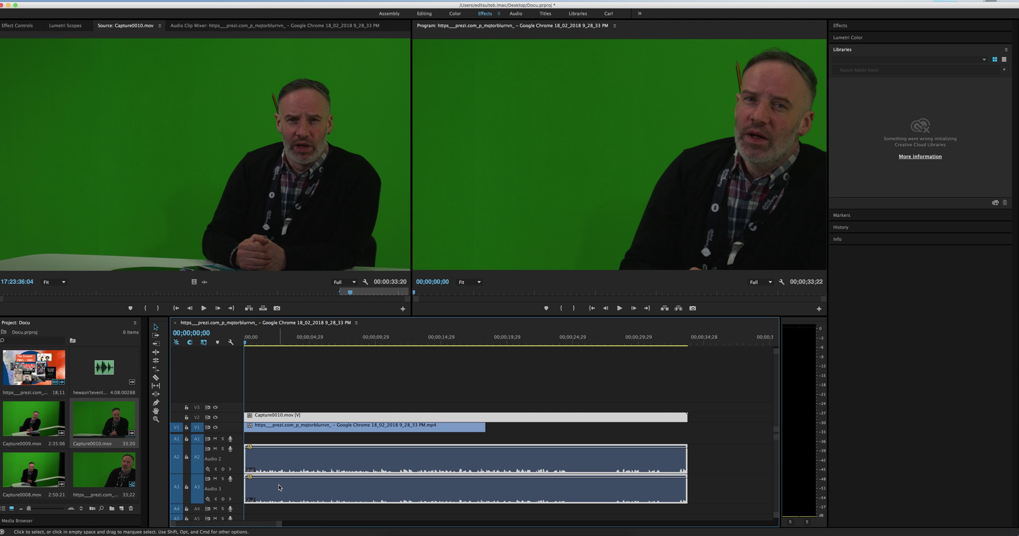
right_click(279, 488)
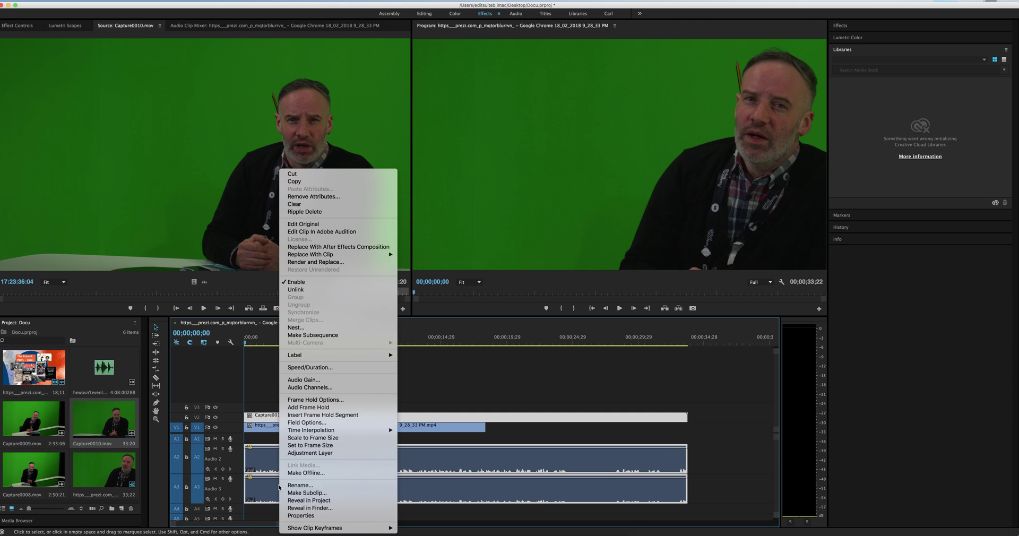
mouse_move(340, 528)
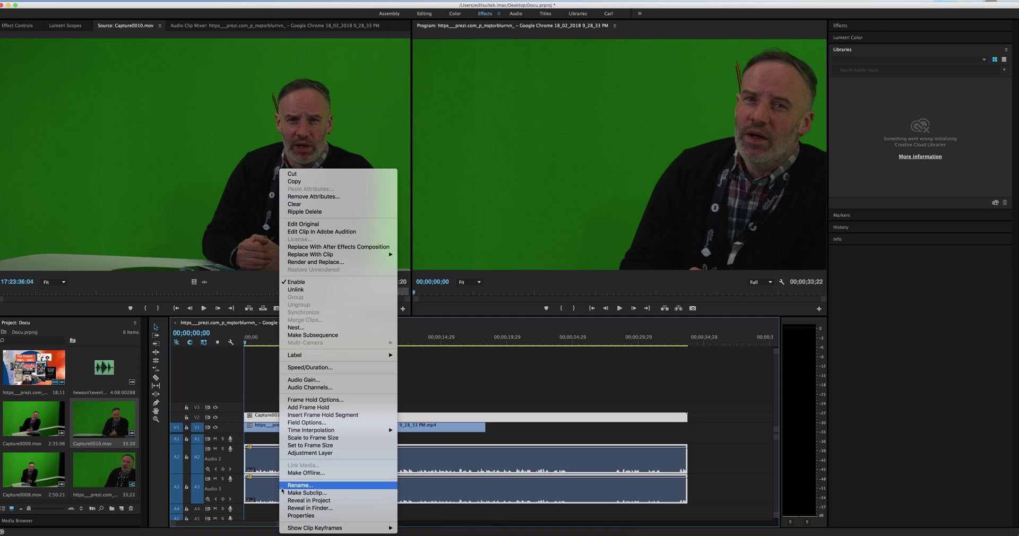
click(358, 529)
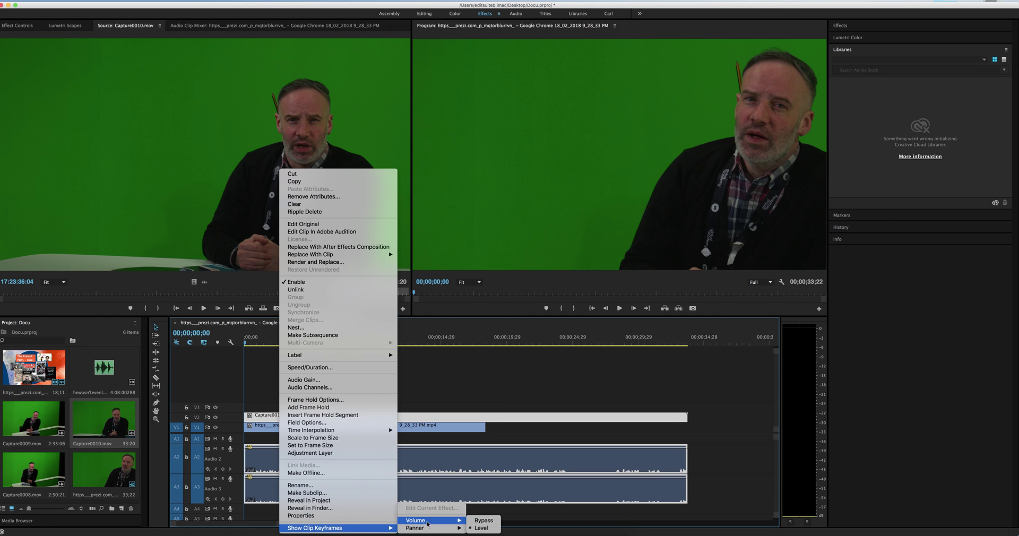
mouse_move(392, 528)
mouse_move(425, 523)
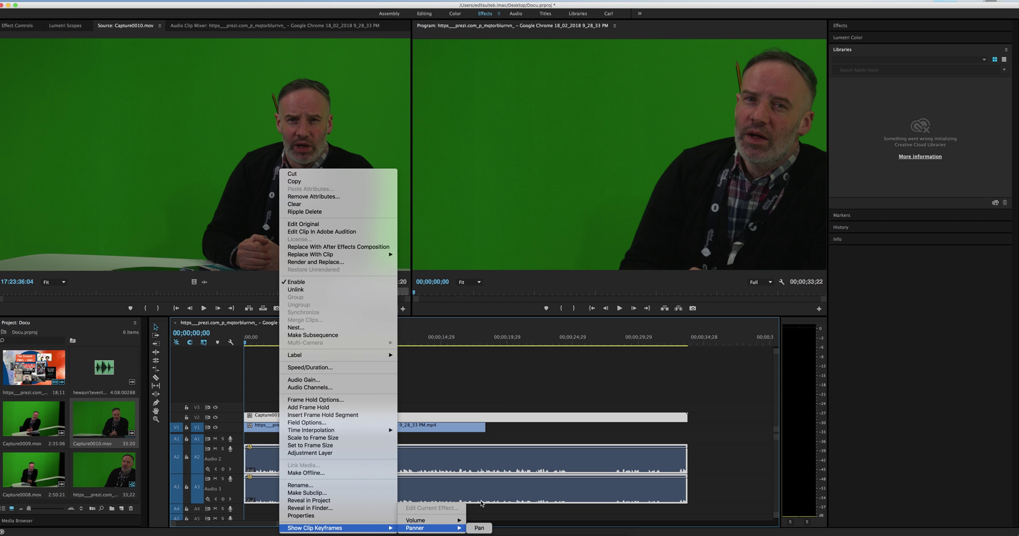
click(499, 514)
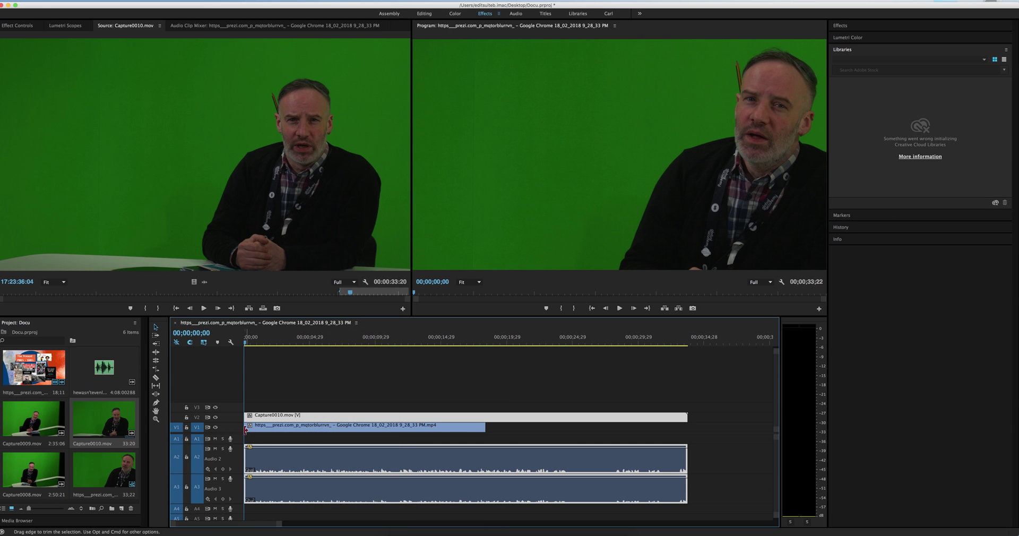
Step: Play the opening seconds of the sequence to check the interview's audio level
key(space)
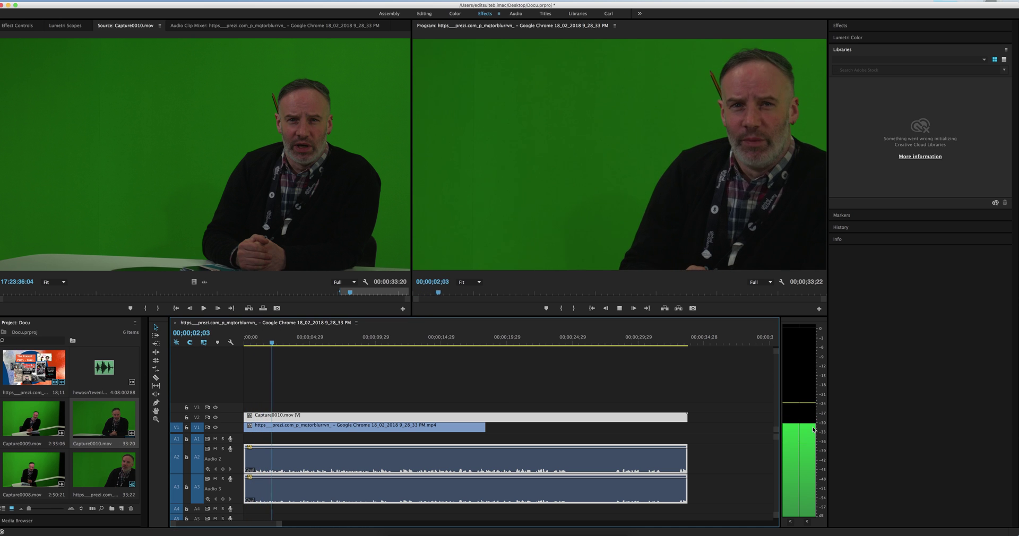
key(space)
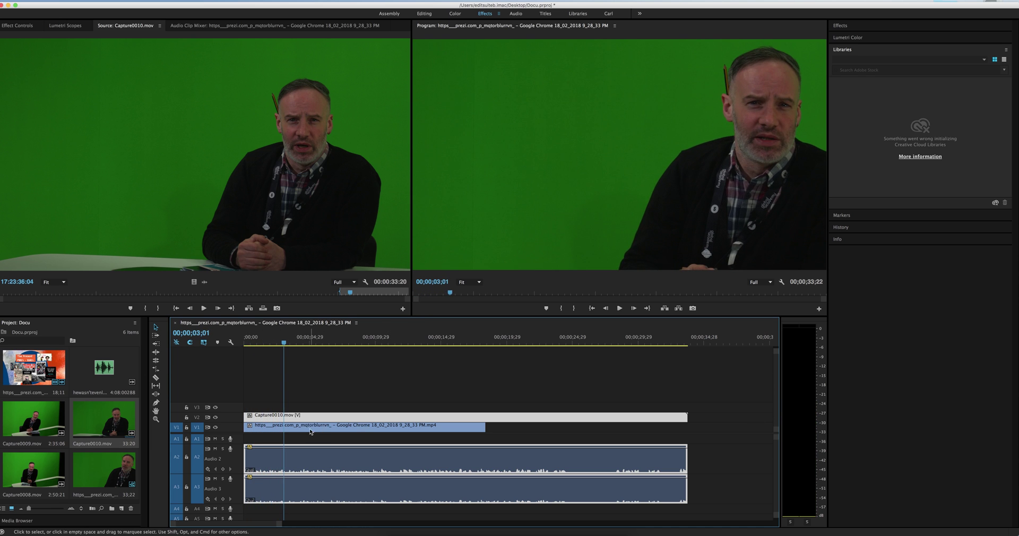
key(space)
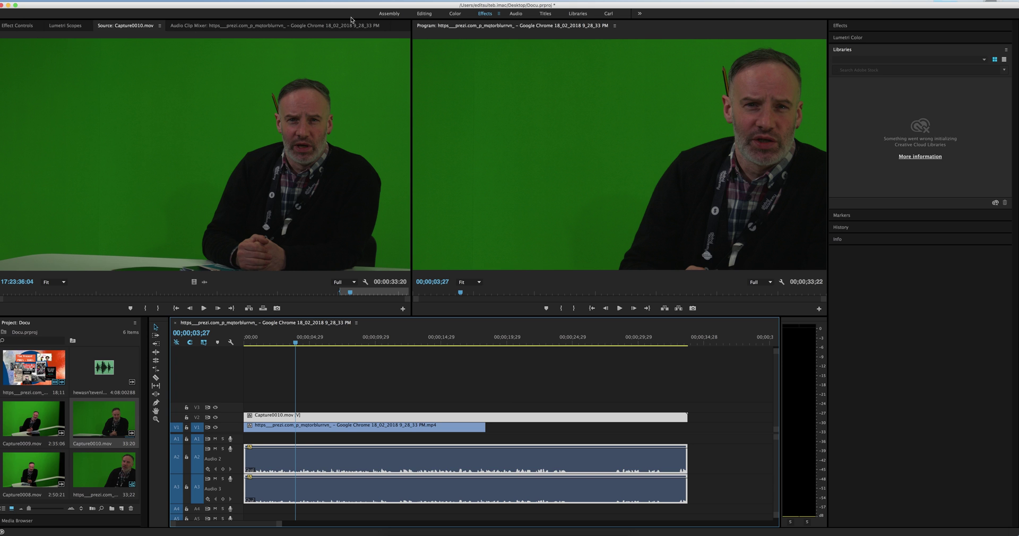
Step: Set the volume level under Audio Effects 1 of Capture0010.mov to 5.7 dB at 00;00;03;27
click(498, 14)
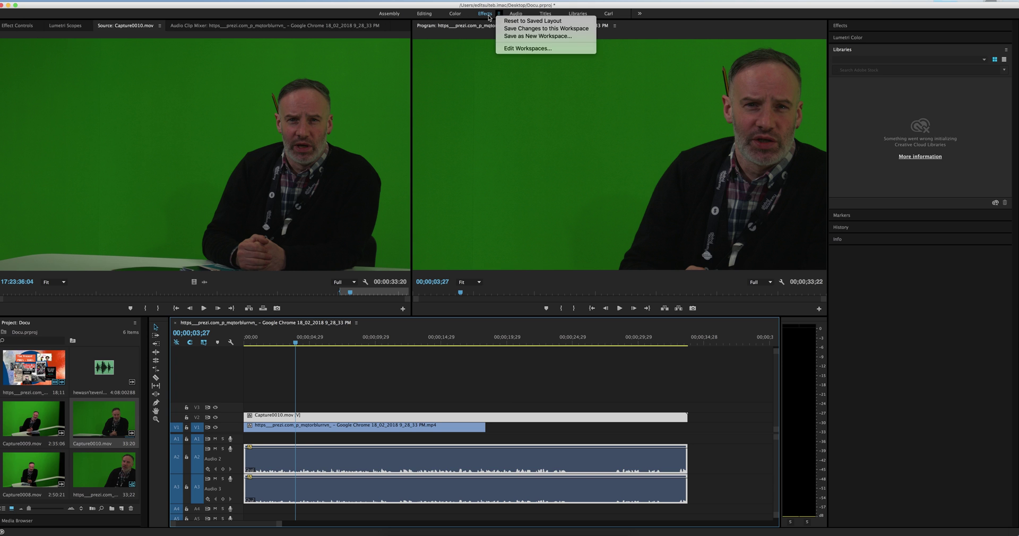
click(486, 16)
click(15, 25)
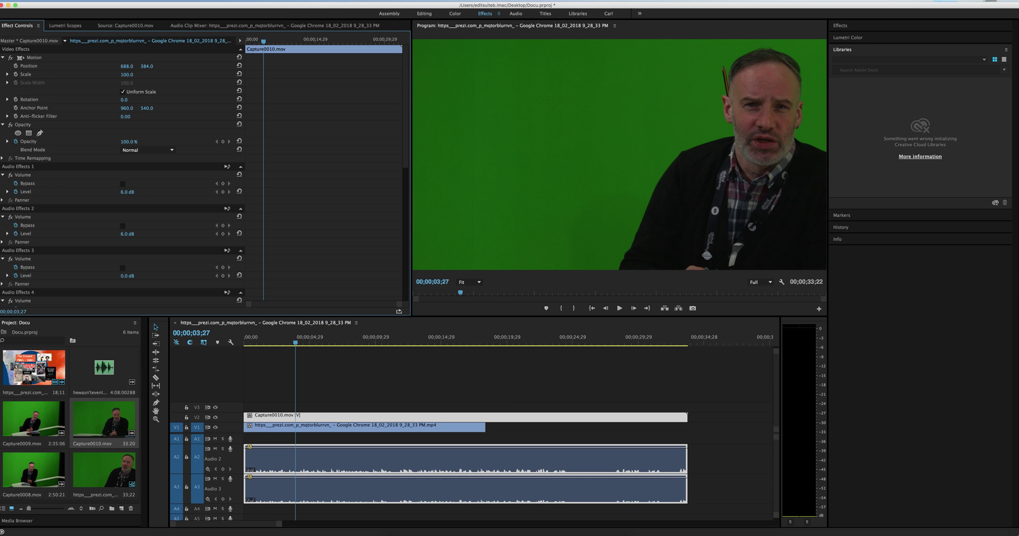
drag(127, 192, 147, 190)
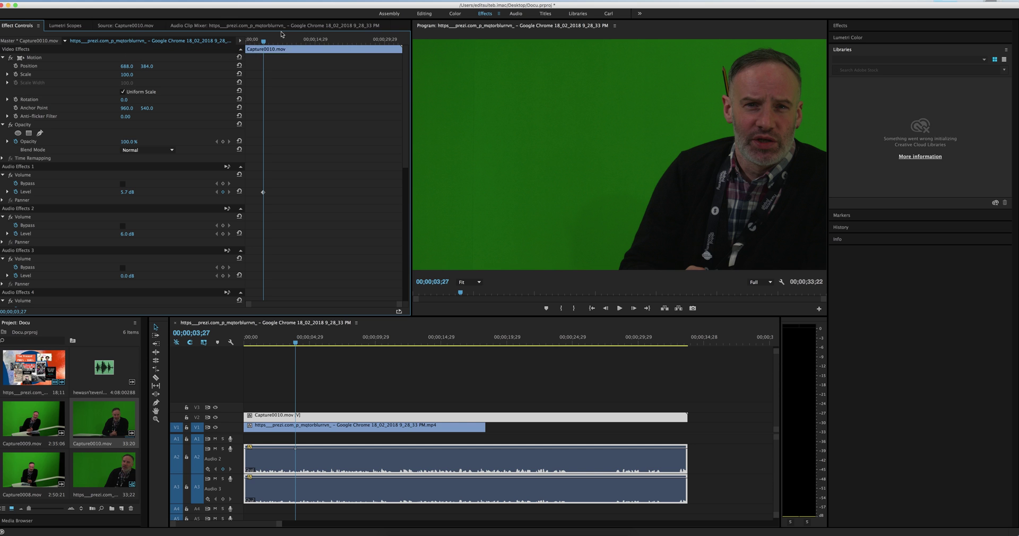
Step: Apply the EQ audio effect to the Capture0010.mov audio clips on tracks A2 and A3
click(135, 324)
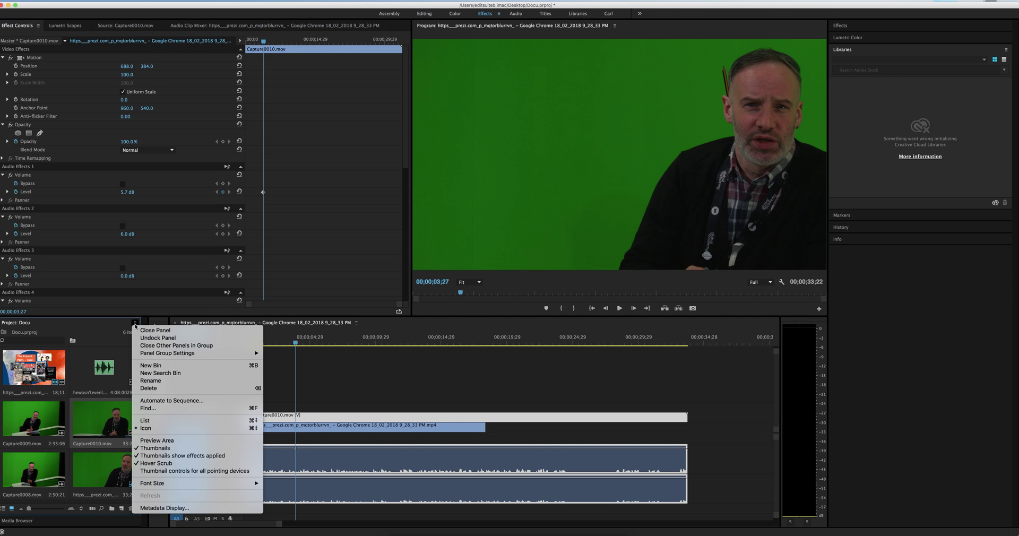
click(113, 329)
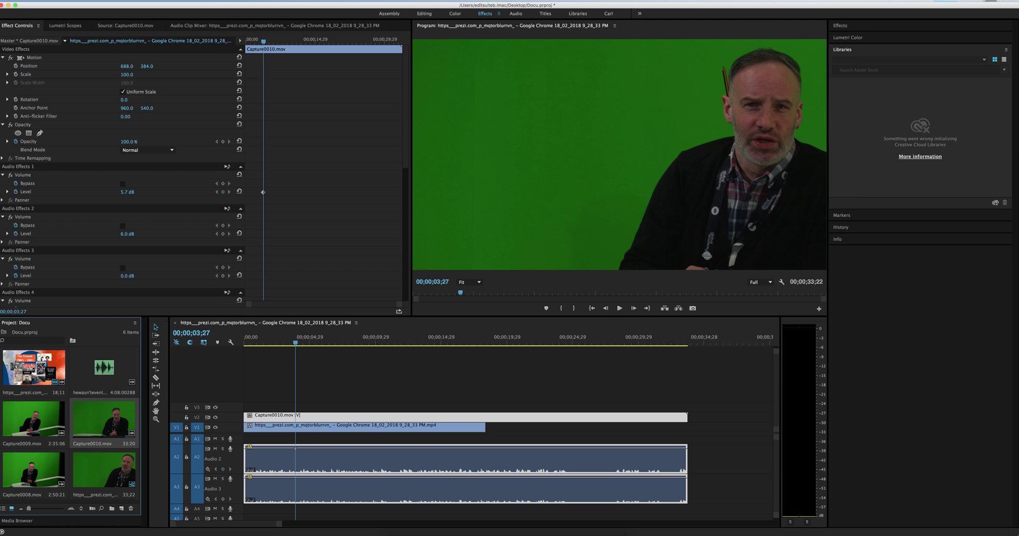
click(850, 25)
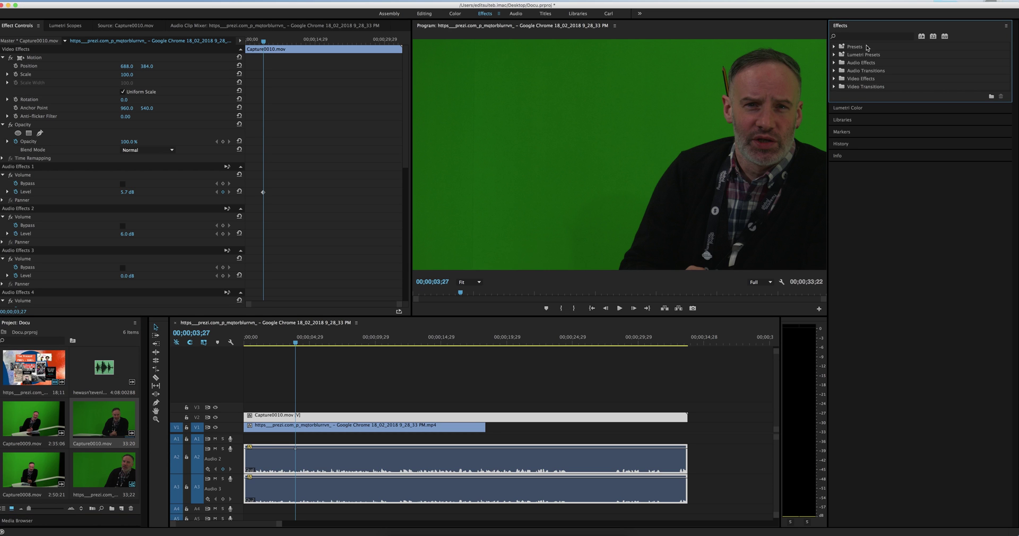
click(834, 63)
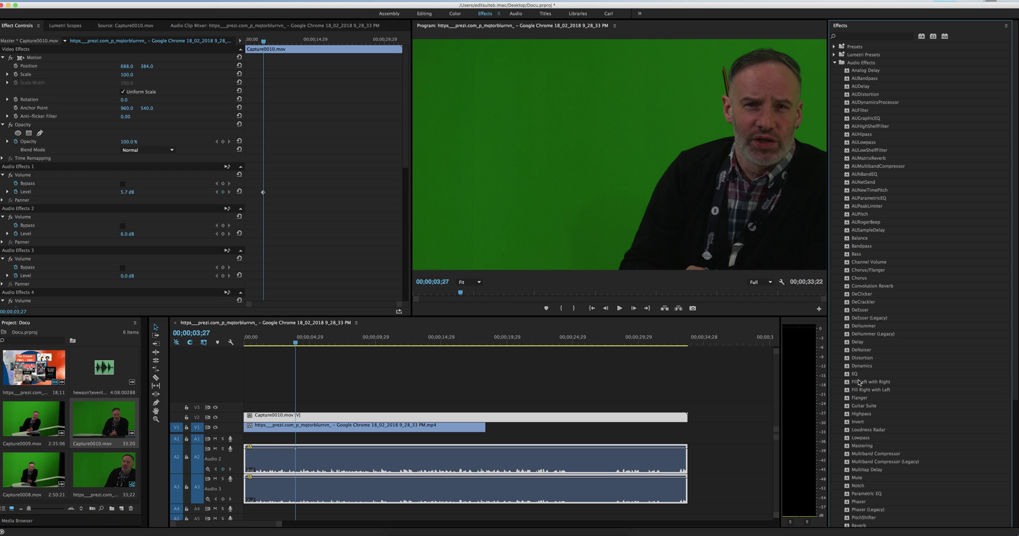
drag(852, 374, 501, 463)
double_click(501, 462)
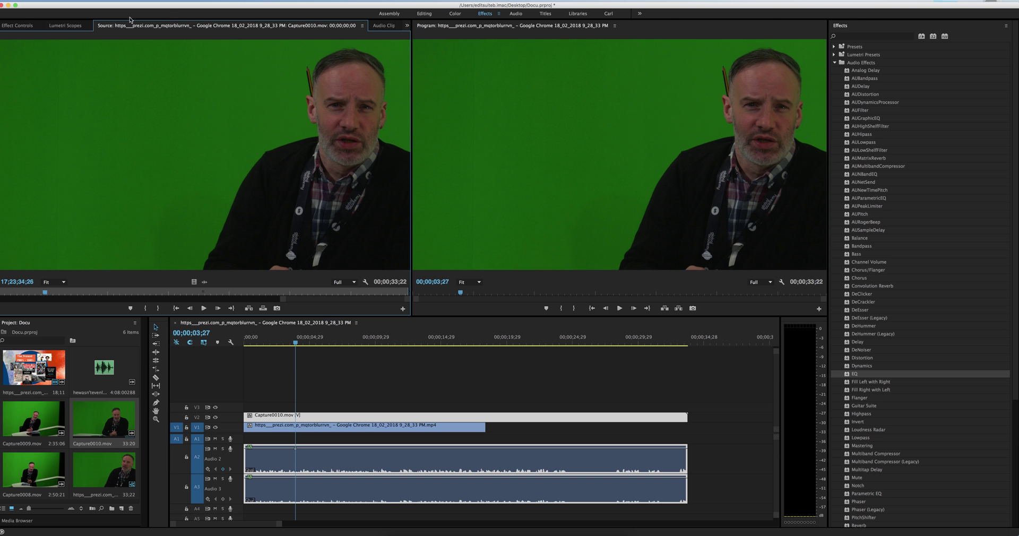
Step: Set the OutputGain of the EQ under Audio Effects 1 of Capture0010.mov to 20.0 dB
click(13, 25)
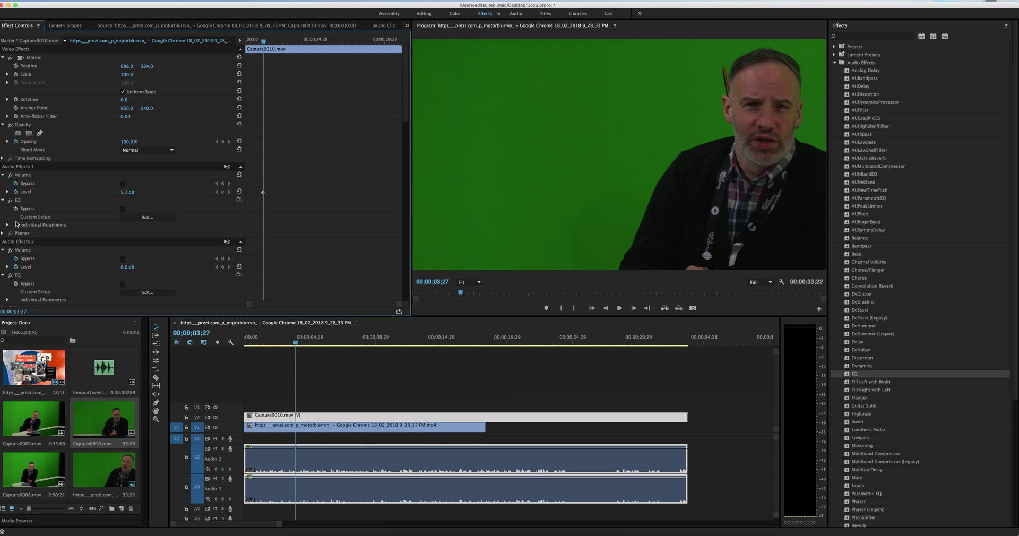
drag(406, 114, 416, 98)
click(20, 202)
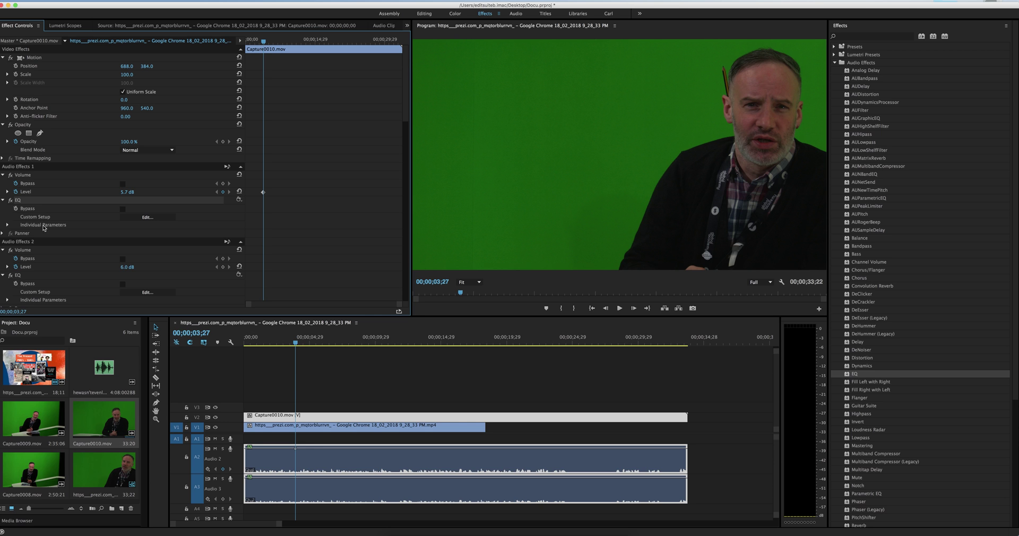
click(8, 225)
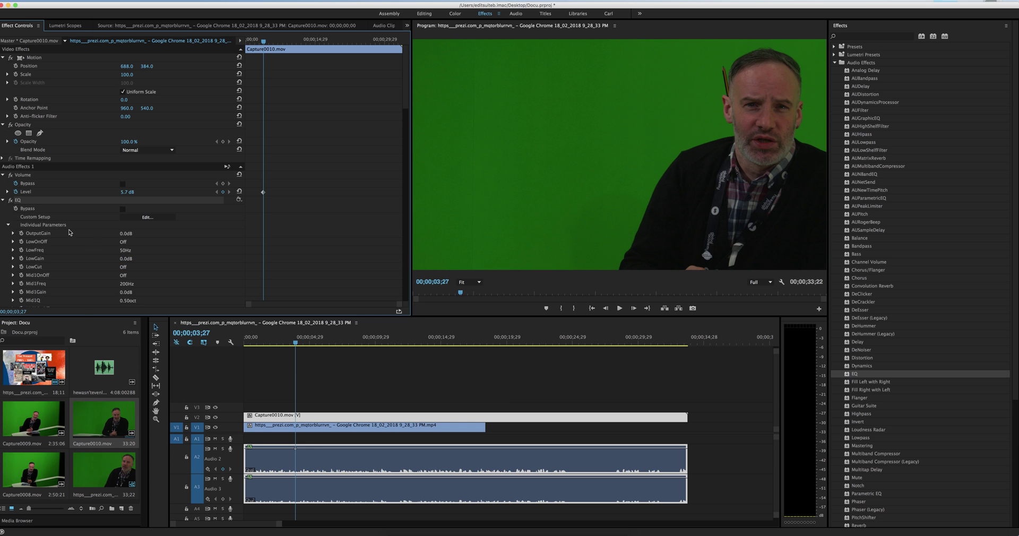
click(129, 234)
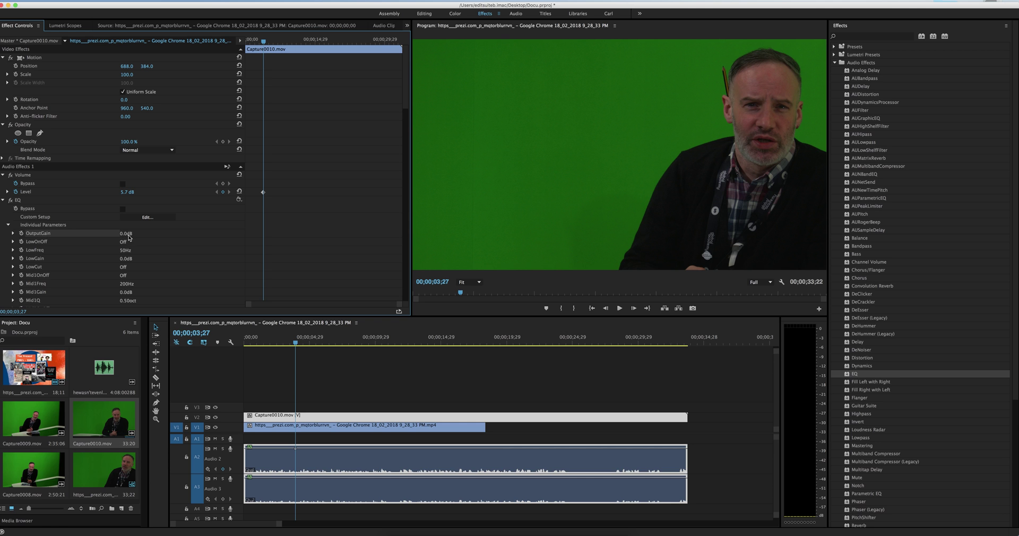
click(14, 234)
drag(123, 253, 279, 260)
Step: Play the sequence from the current position and again from about 00;00;09 to check the boosted interview audio
key(space)
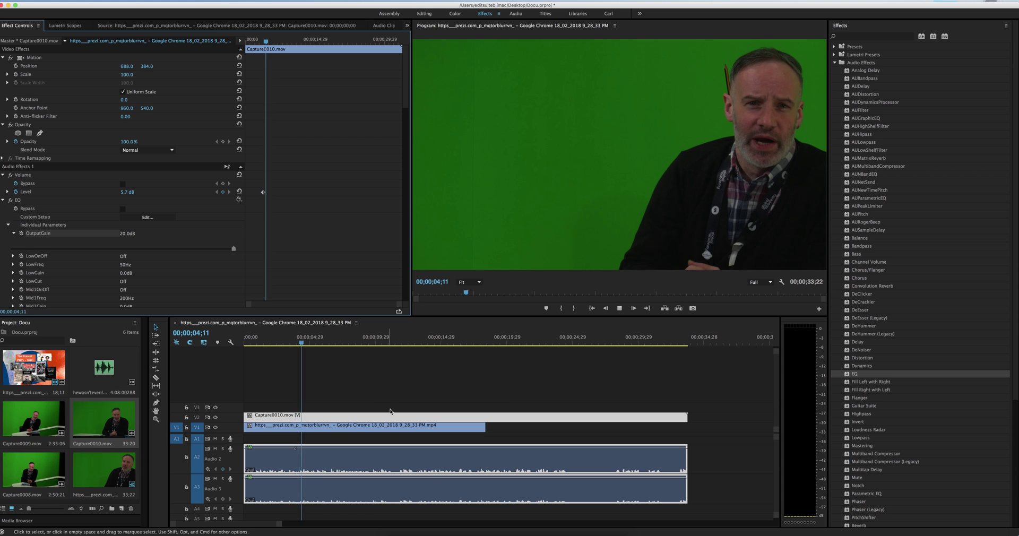
key(space)
click(366, 341)
click(364, 342)
key(space)
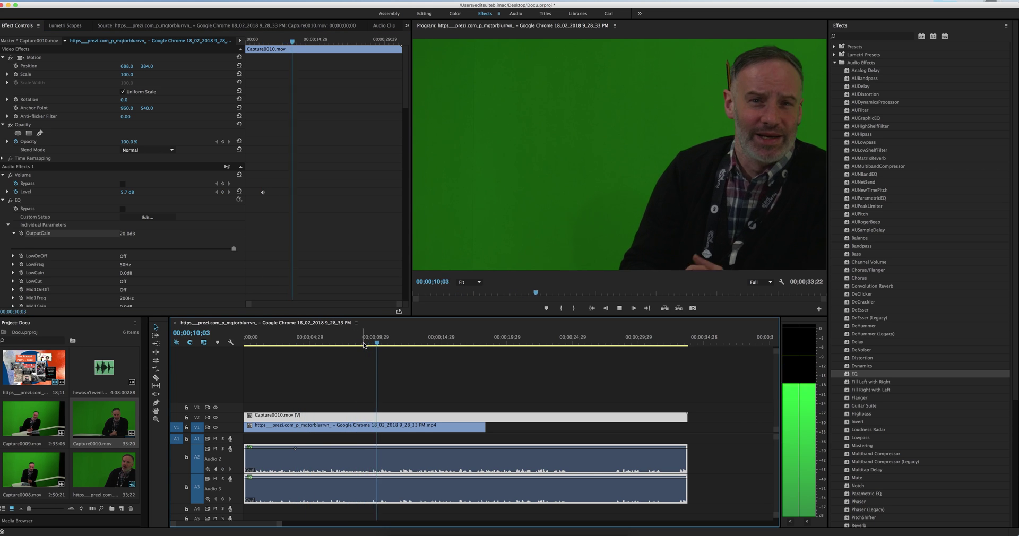
key(space)
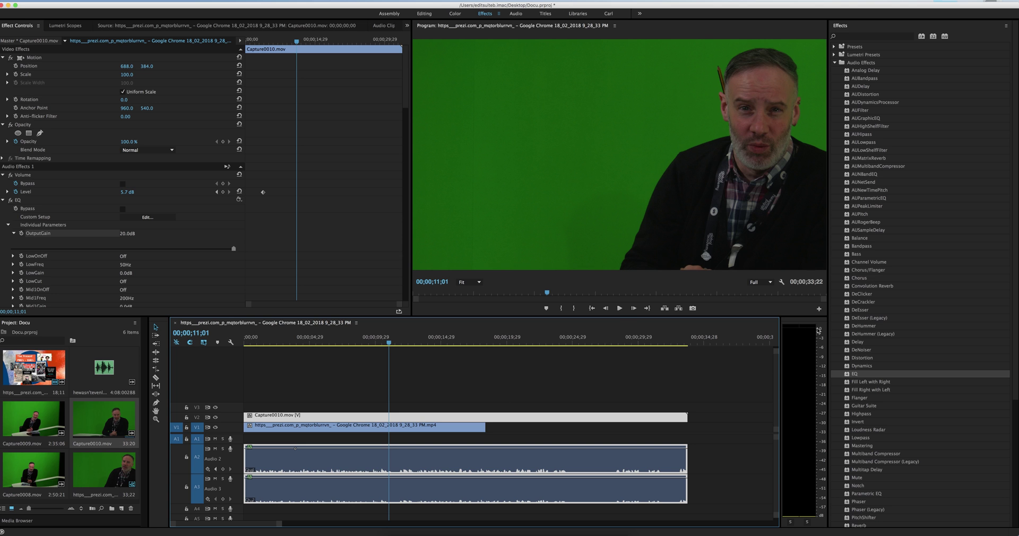
Step: Play the interview from 00;00;11;01 and again from about 00;00;22 to check the audio level
key(space)
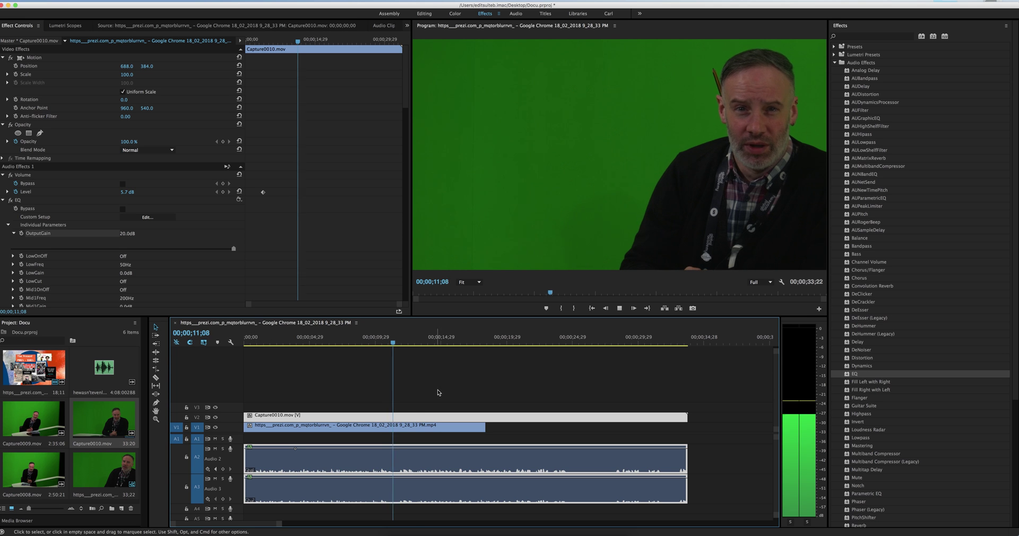
key(space)
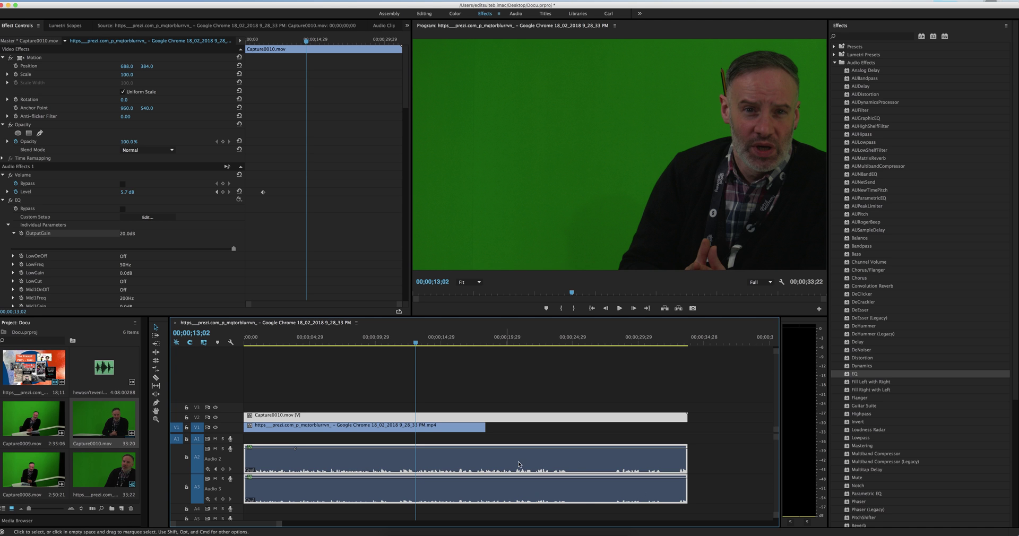
click(542, 344)
key(space)
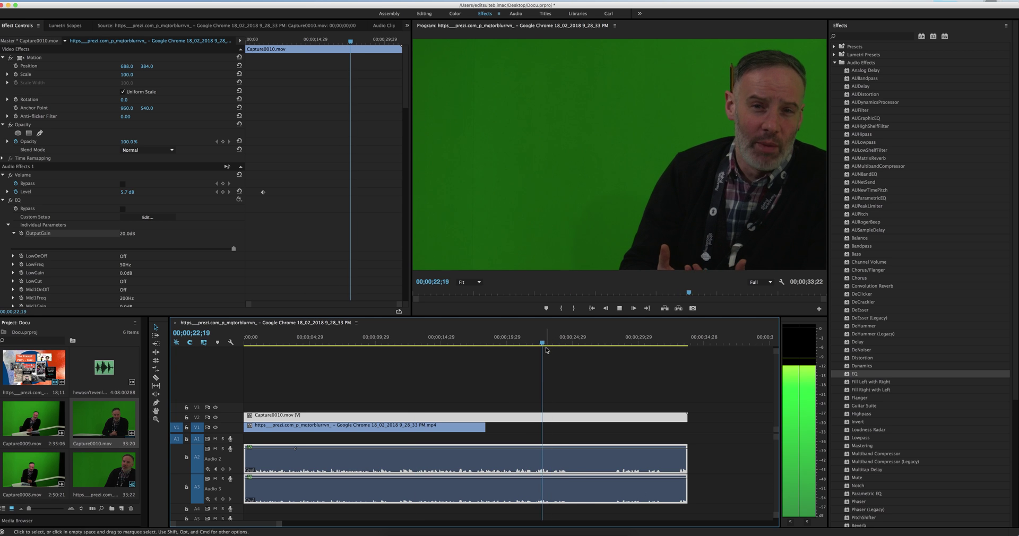
key(space)
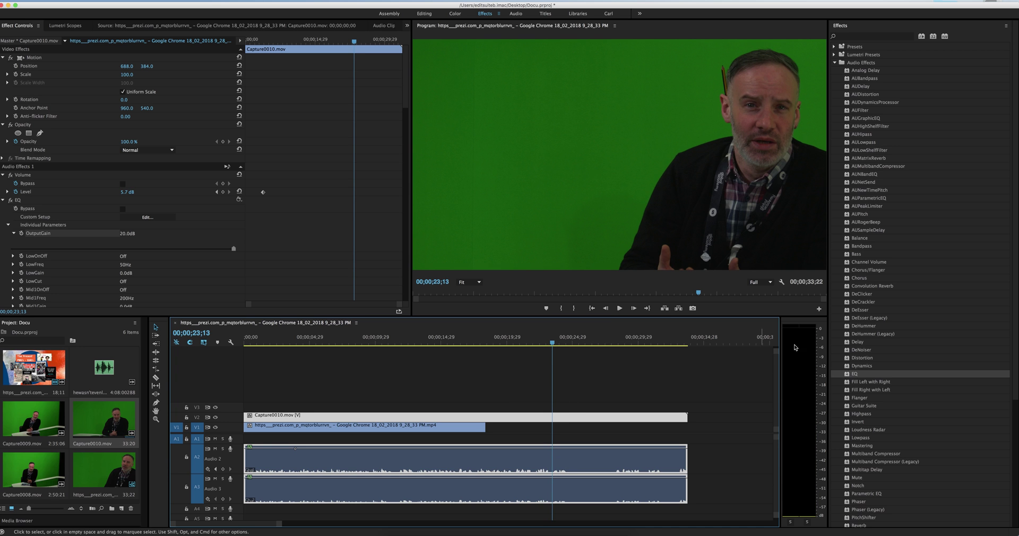
Step: Shift Capture0010.mov aside to reveal the Prezi layer at 00;00;03;13, and return it to the sequence start
click(311, 428)
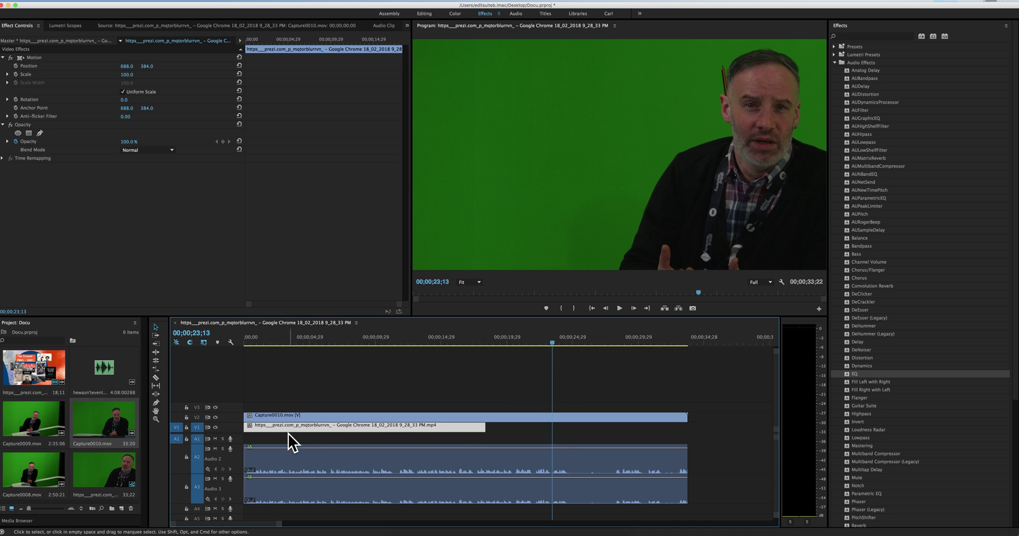
drag(368, 343, 290, 342)
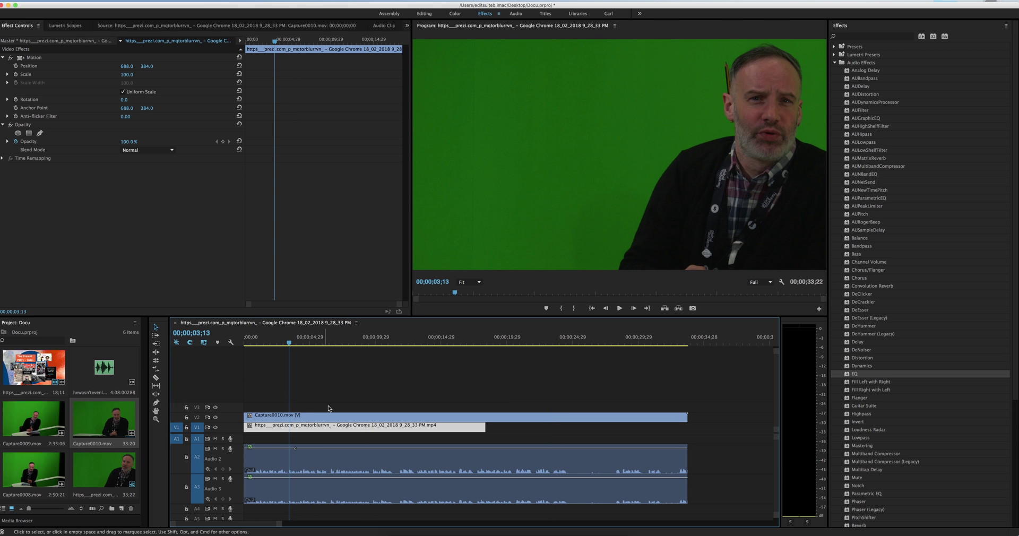
click(320, 441)
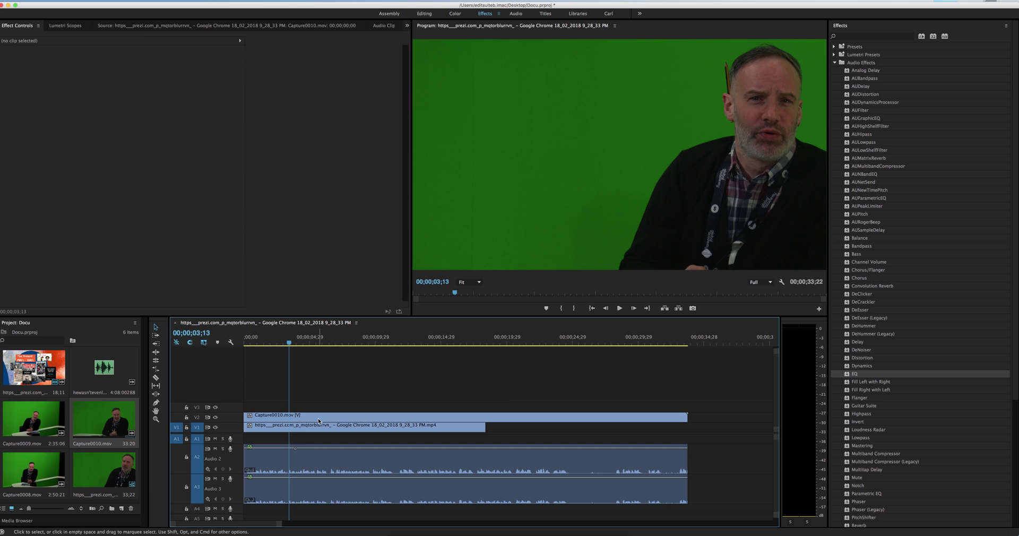
drag(318, 419, 360, 419)
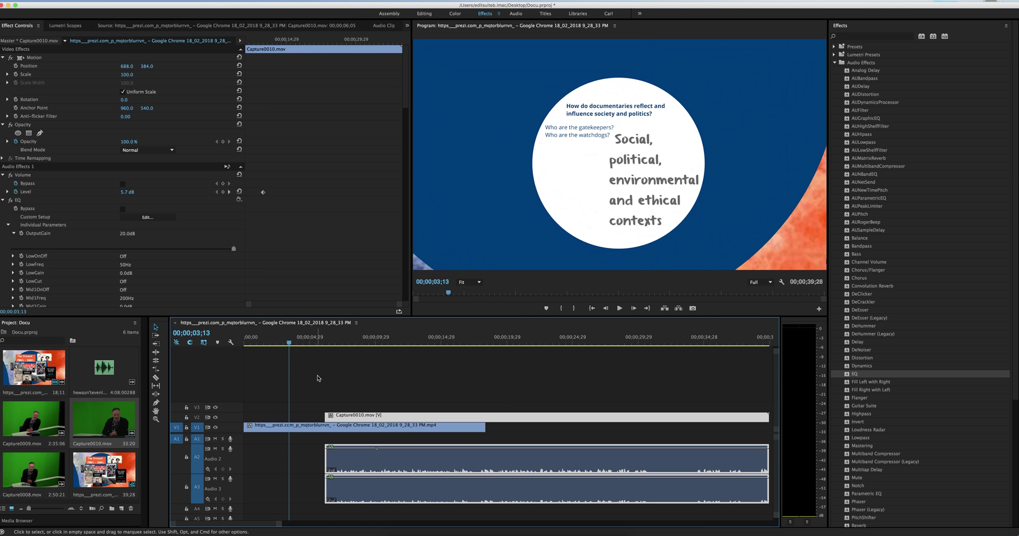
click(299, 431)
double_click(307, 431)
drag(342, 419, 253, 419)
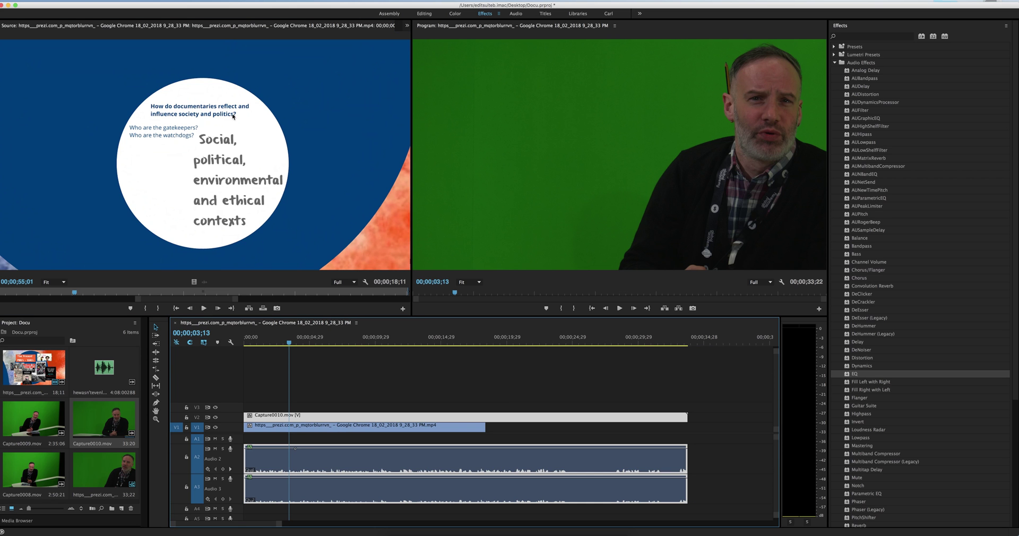
Step: Apply the Color Key video effect to the Capture0010.mov clip on track V2
double_click(316, 418)
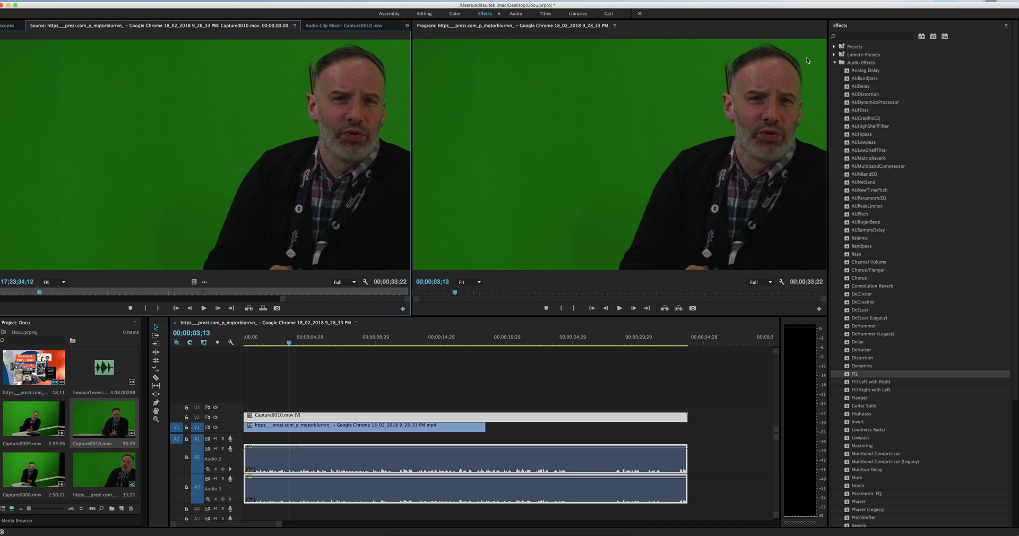
click(835, 63)
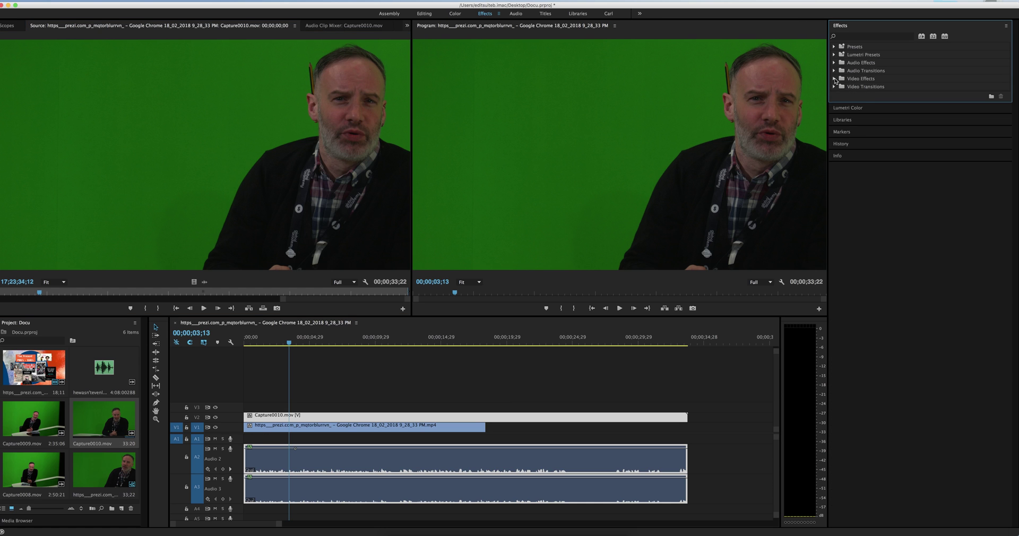
click(835, 79)
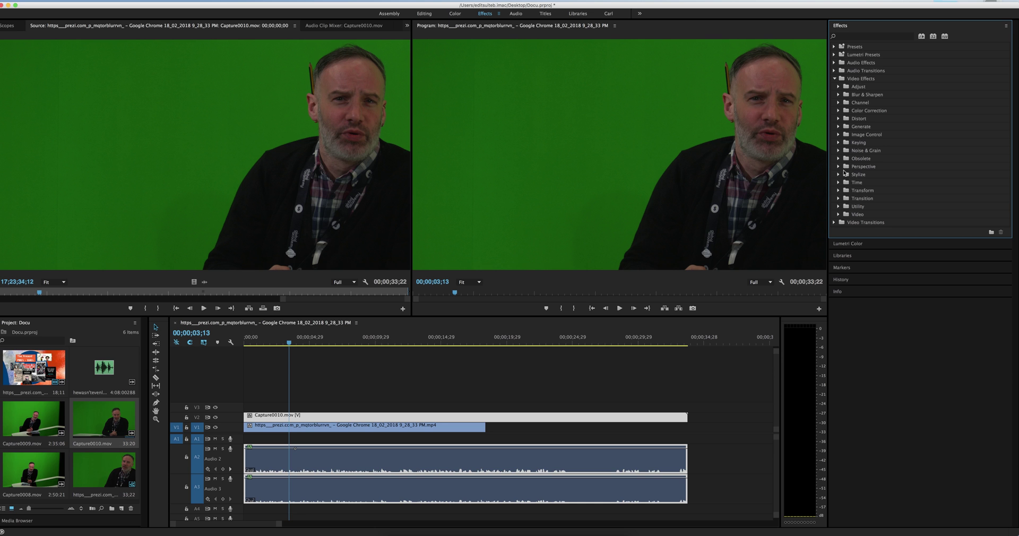
click(838, 143)
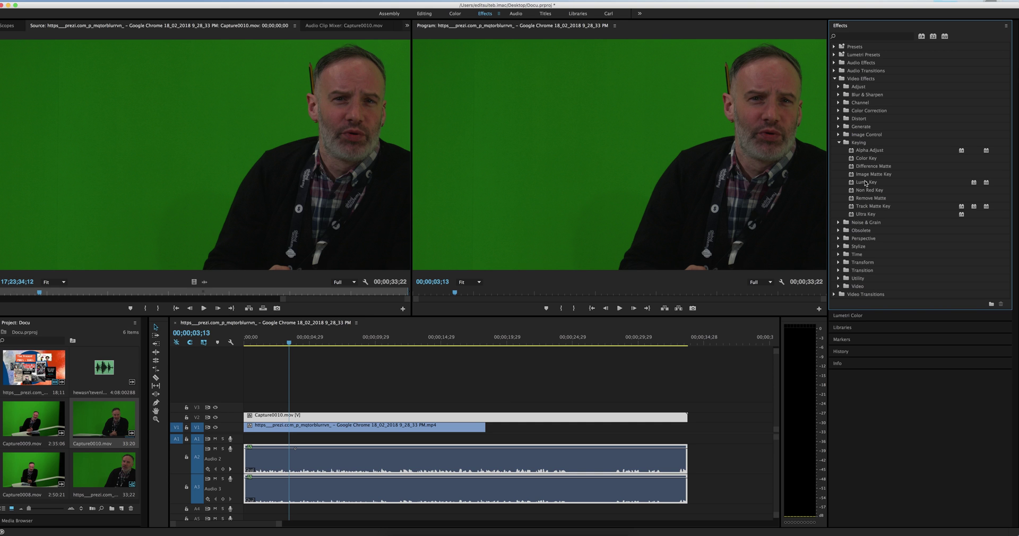
click(863, 160)
drag(860, 161, 450, 421)
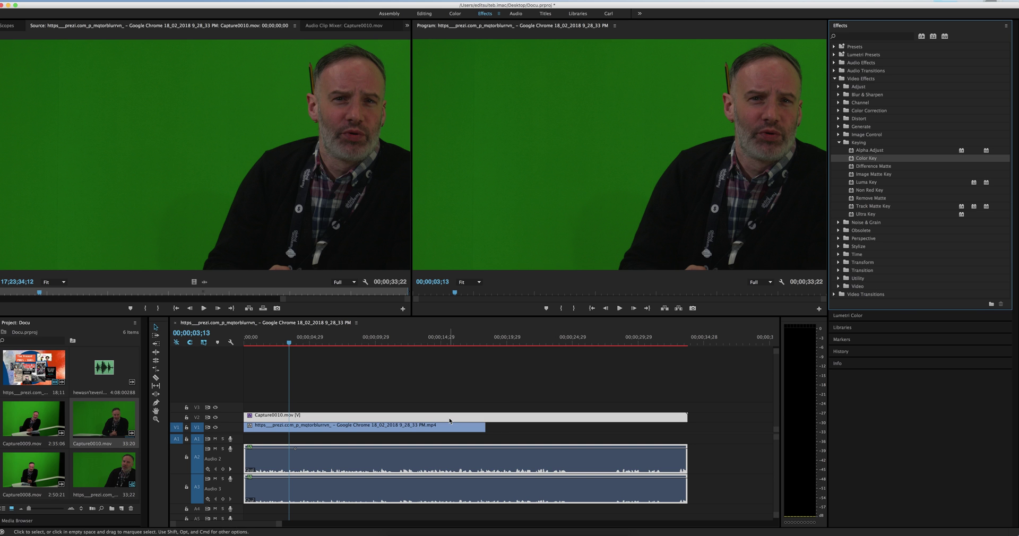
Step: Set the Color Key on Capture0010.mov to the sampled background green, with Edge Thin 5 and Color Tolerance 19
click(452, 420)
double_click(454, 419)
click(407, 28)
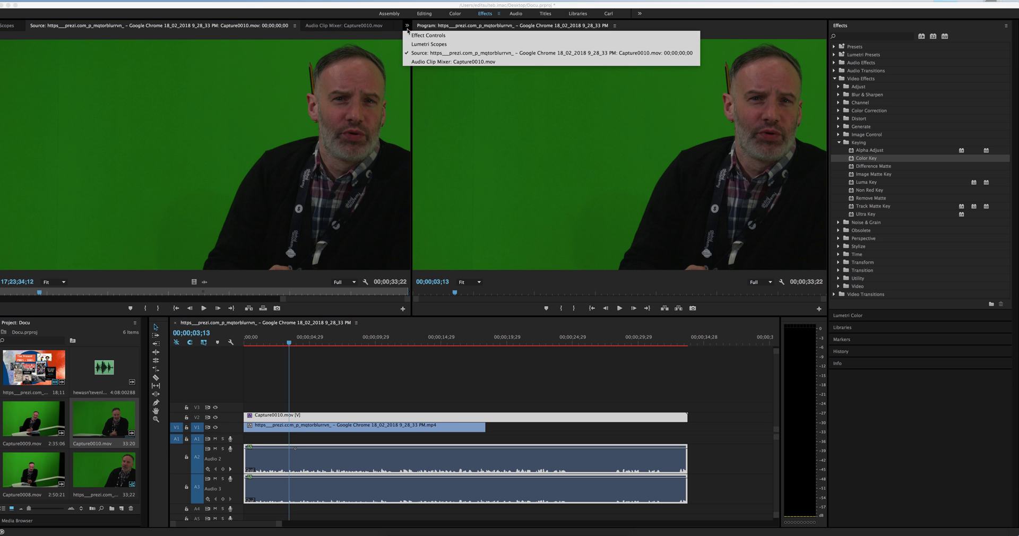
click(425, 38)
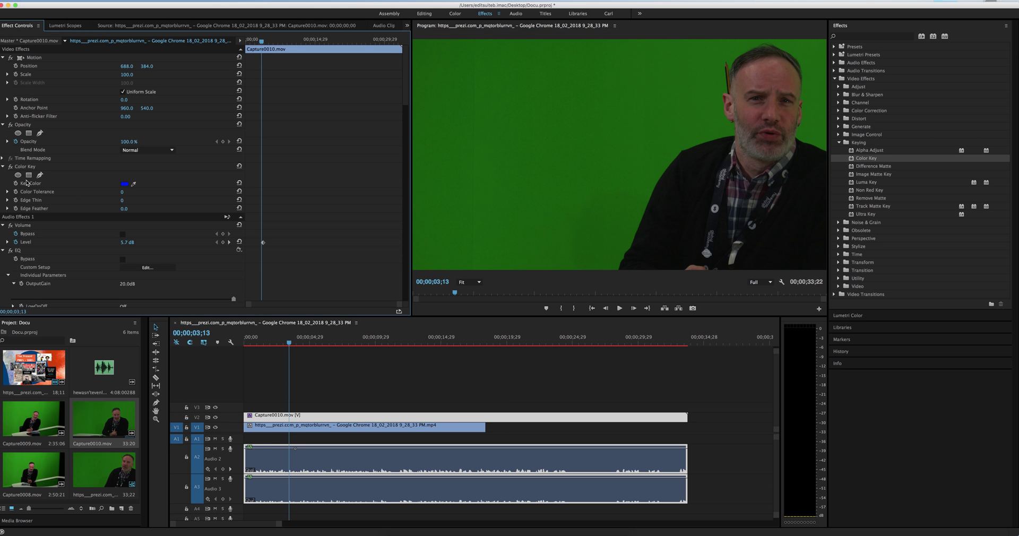
click(125, 184)
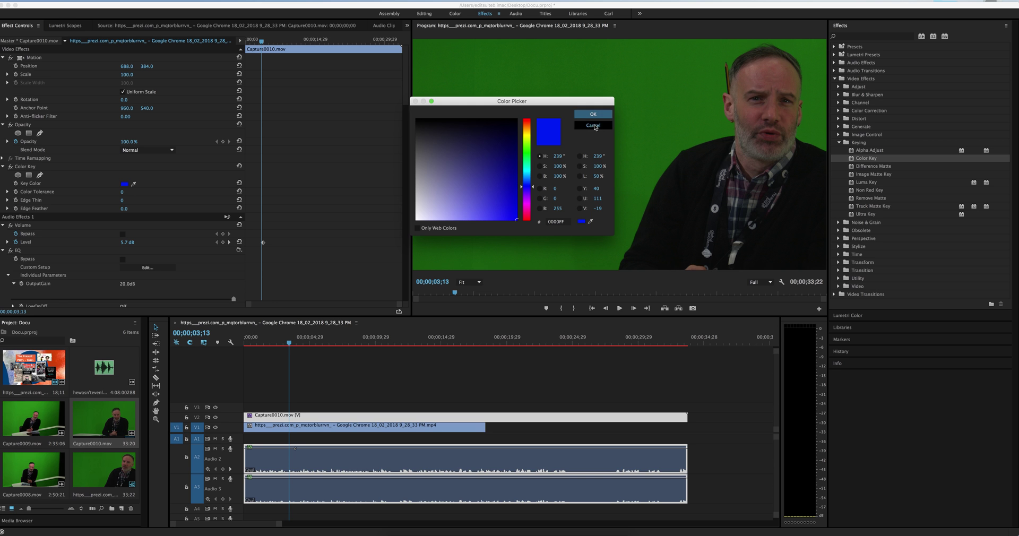
click(592, 125)
drag(134, 184, 606, 106)
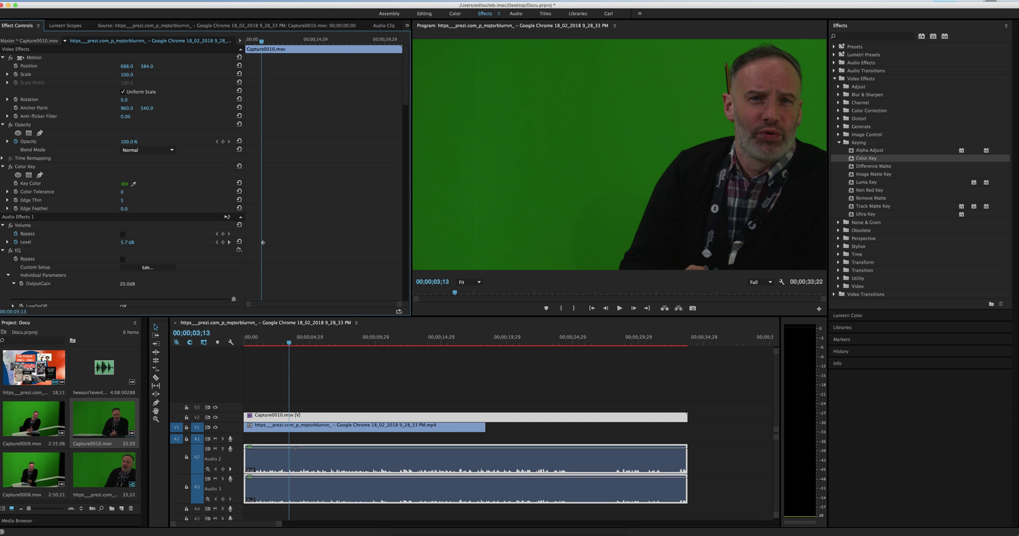
drag(121, 194, 131, 195)
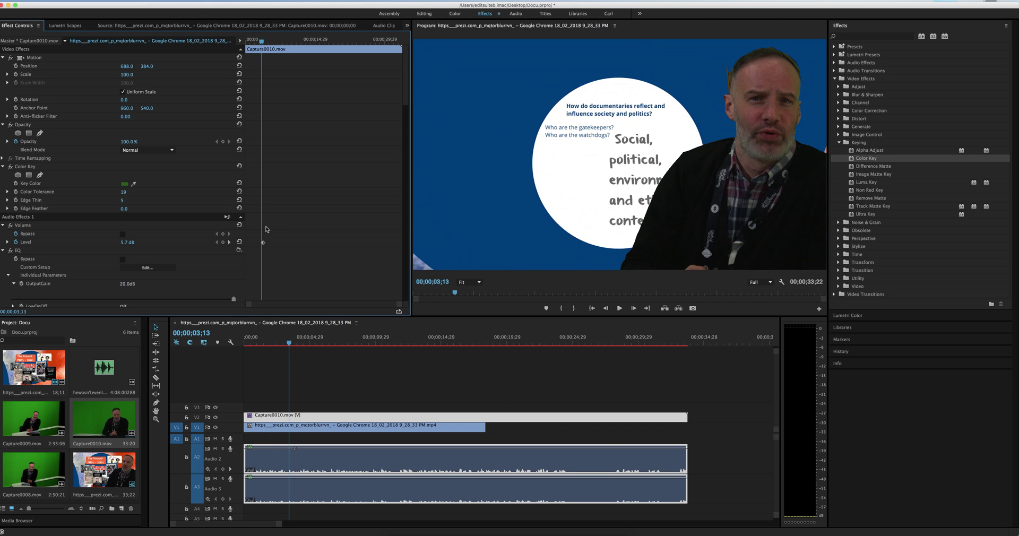
Step: Check the keyed composite near the sequence end and play it from the start past the end of the Prezi clip
mouse_move(341, 347)
mouse_down()
mouse_move(499, 344)
mouse_move(330, 352)
mouse_up()
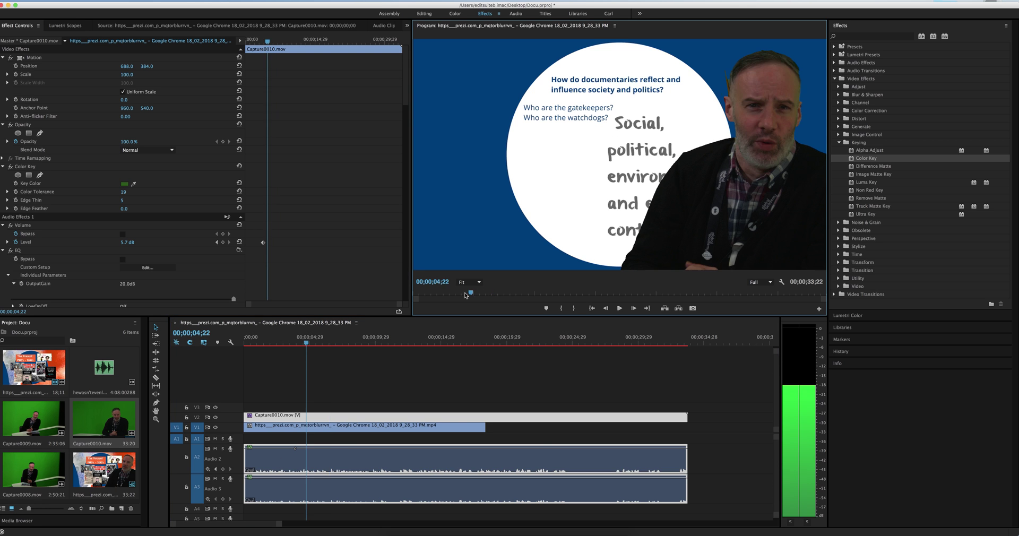
key(Home)
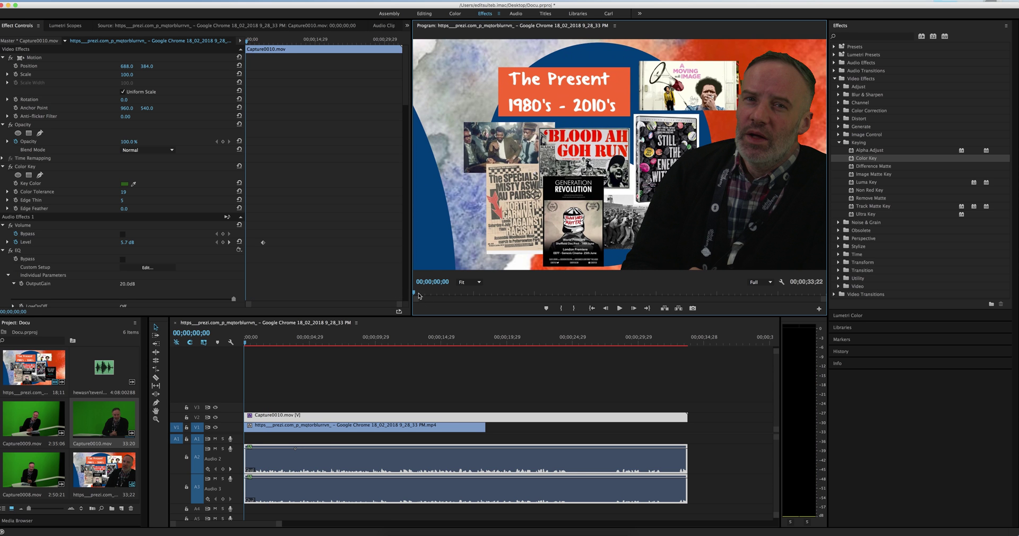
click(459, 432)
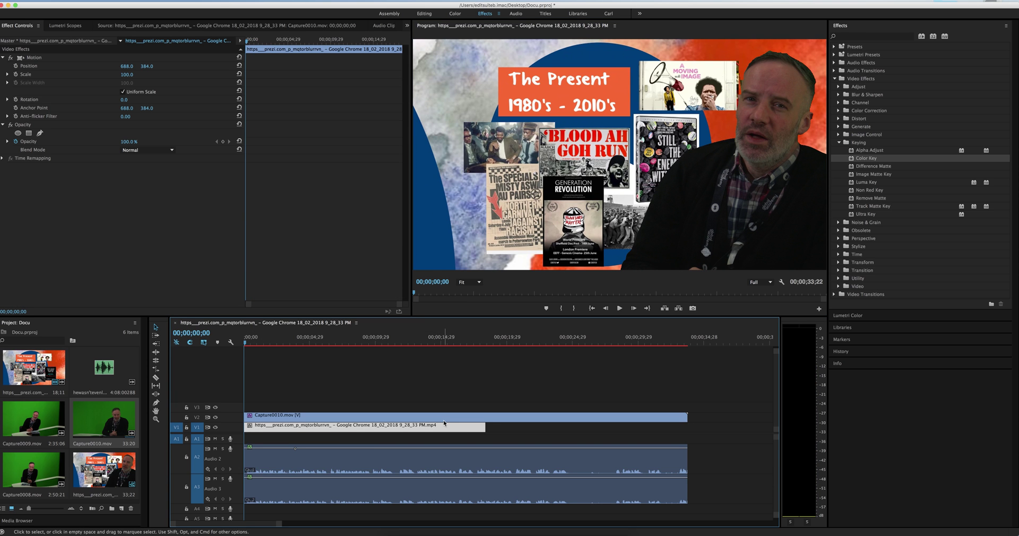
click(684, 343)
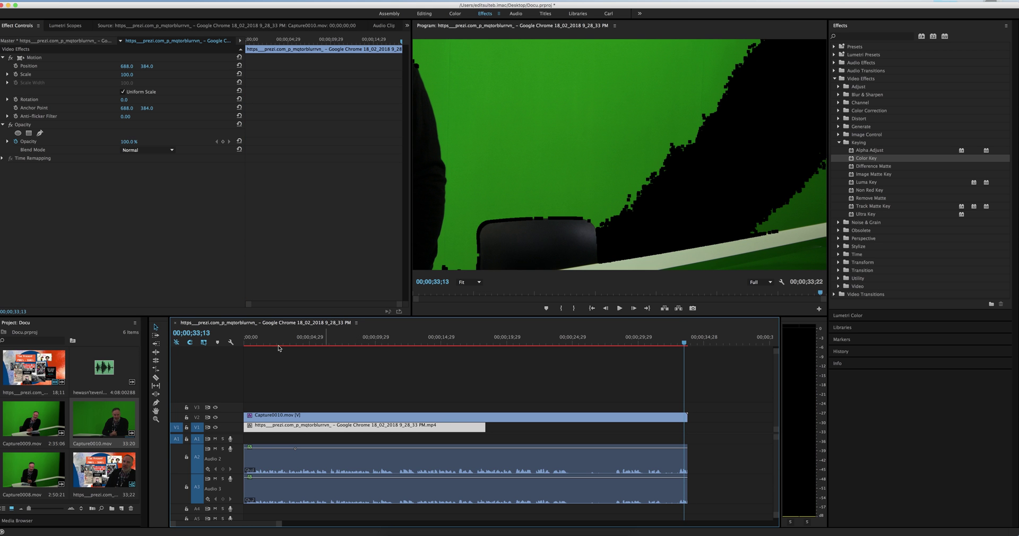
click(252, 344)
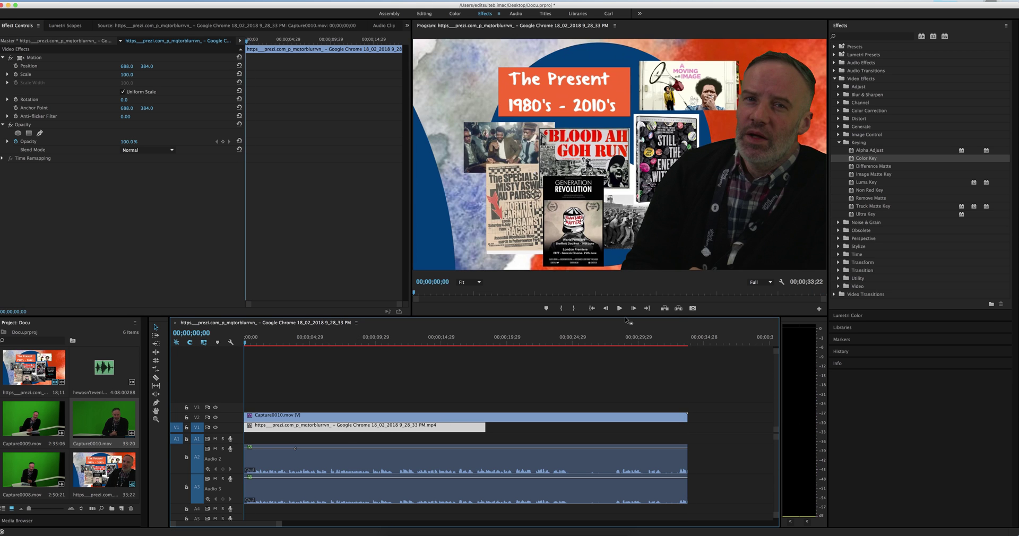
key(space)
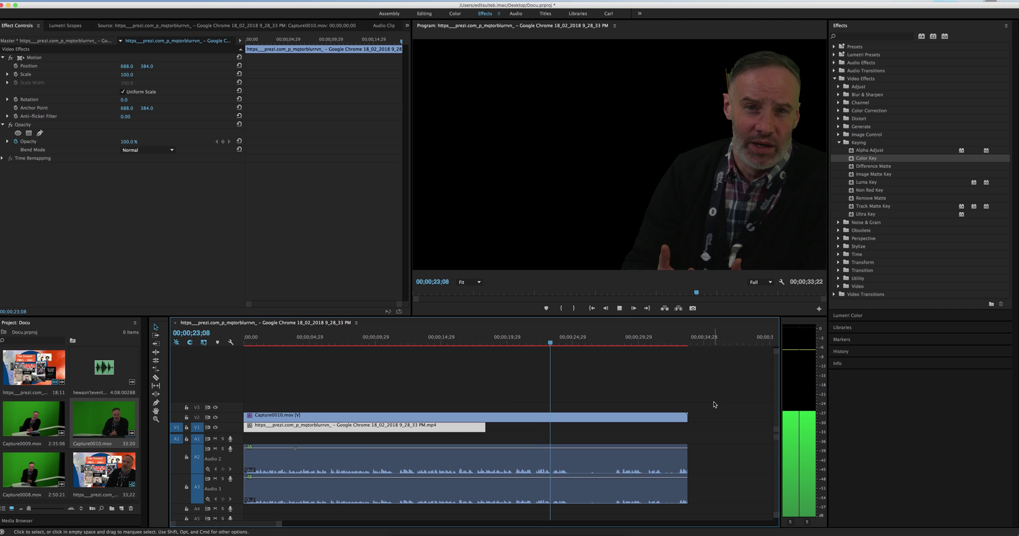
key(space)
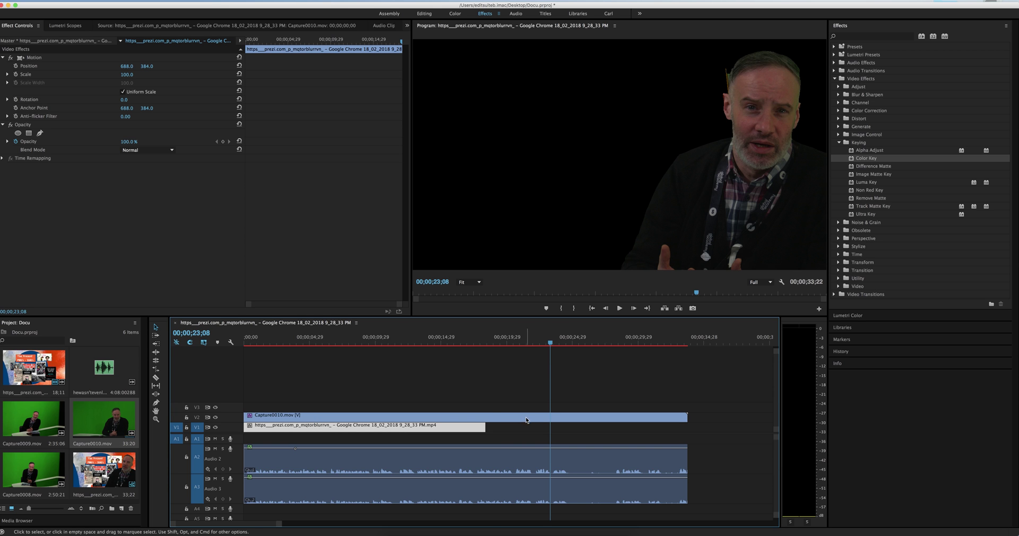
Step: Duplicate the Prezi clip directly after itself on track V1 and trim the copy's end to match the end of Capture0010.mov
click(489, 344)
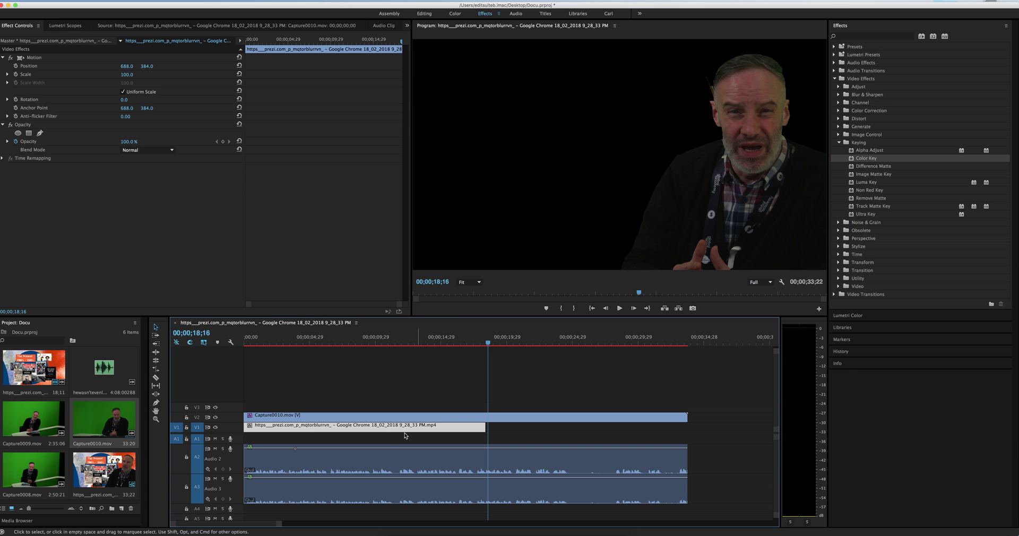
drag(411, 430, 509, 426)
drag(484, 343, 245, 345)
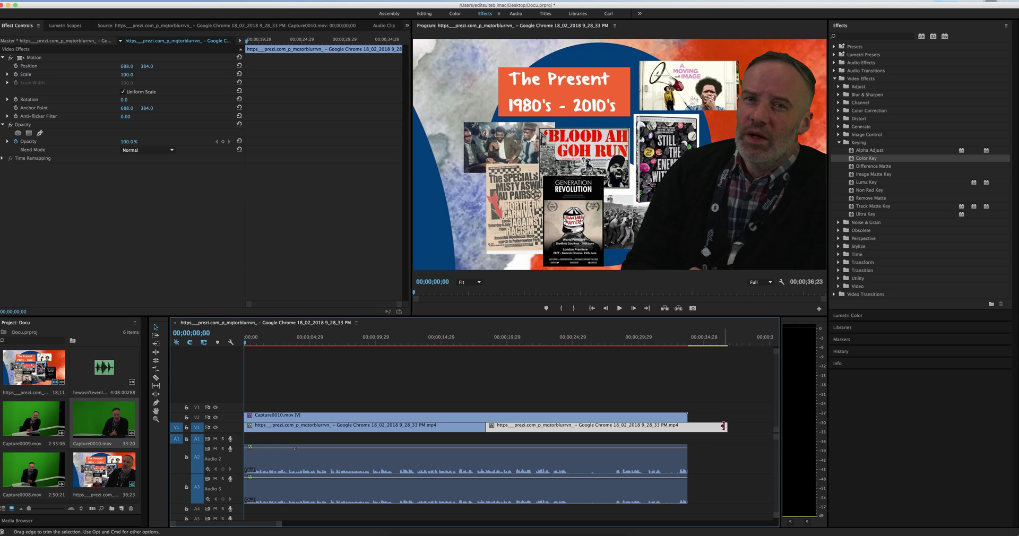
drag(725, 428, 687, 427)
Step: Mark the In point at 00;00;00;00 and check the sequence through to its end at 00;00;33;22
key(space)
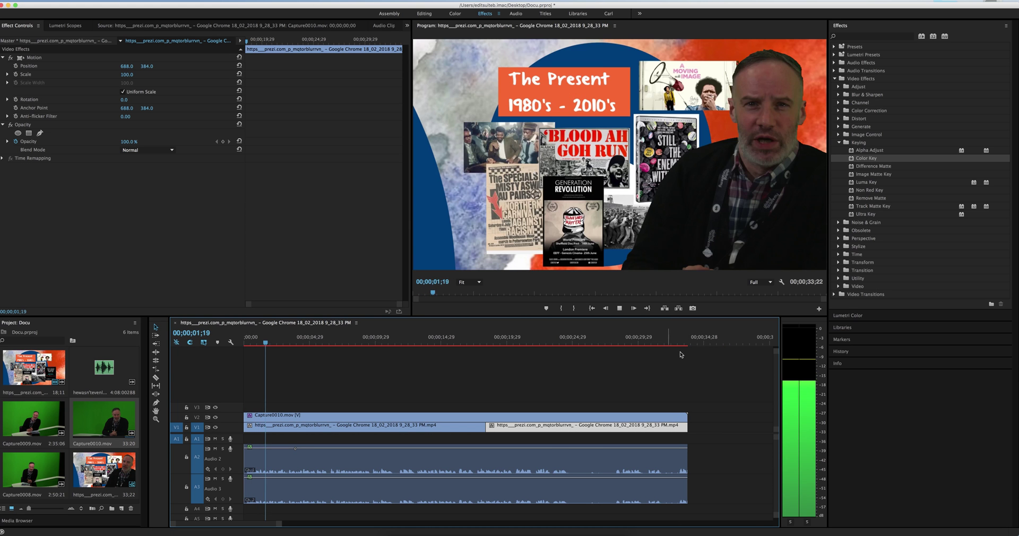
key(Home)
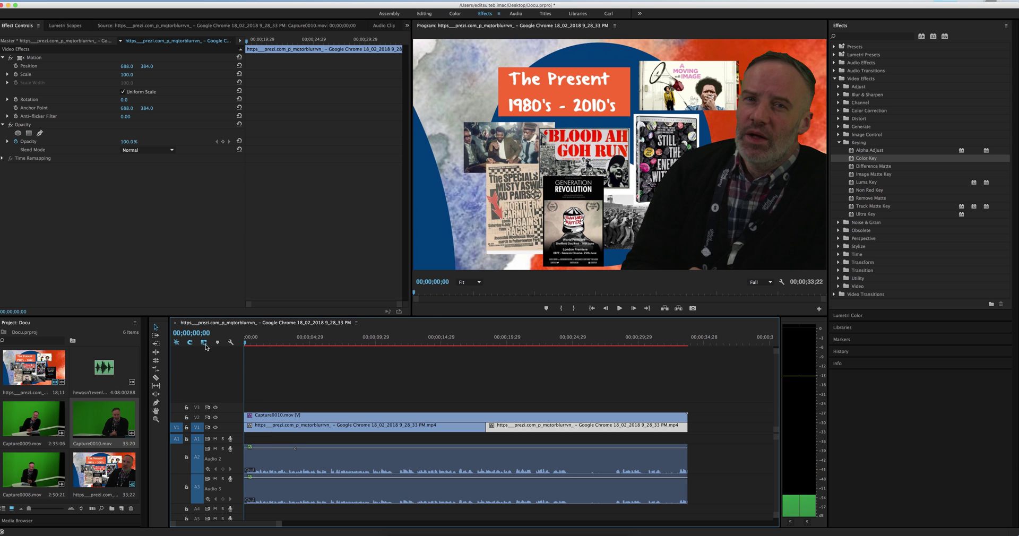
click(484, 337)
drag(483, 337, 688, 343)
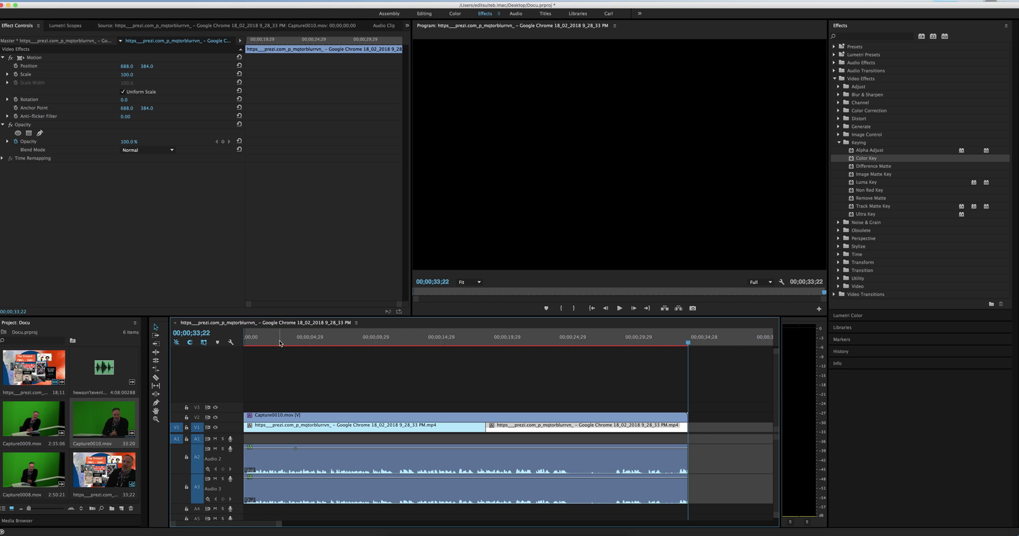
key(space)
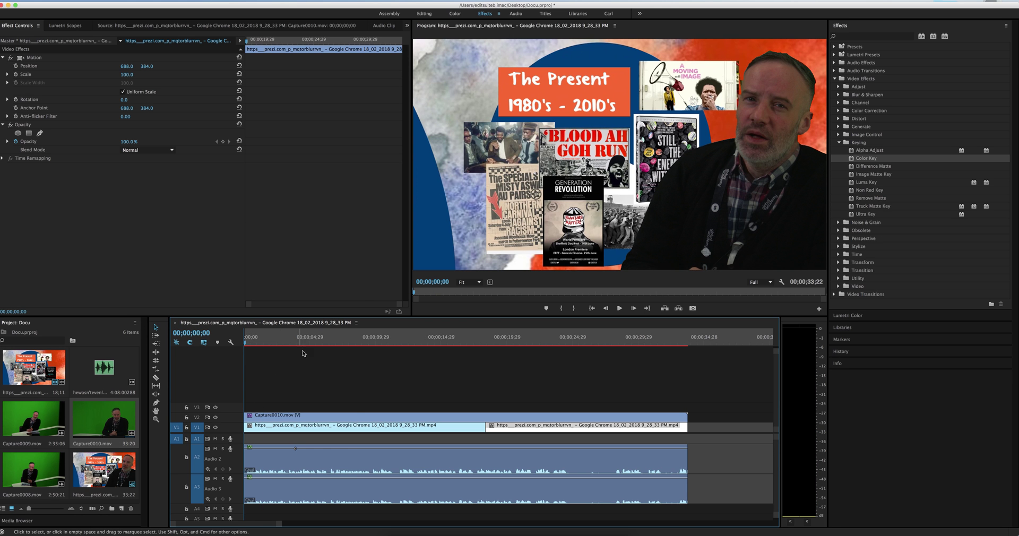
Step: Play the composite from 00;00;18;21 to check the interview over the second Prezi clip
drag(355, 341, 490, 354)
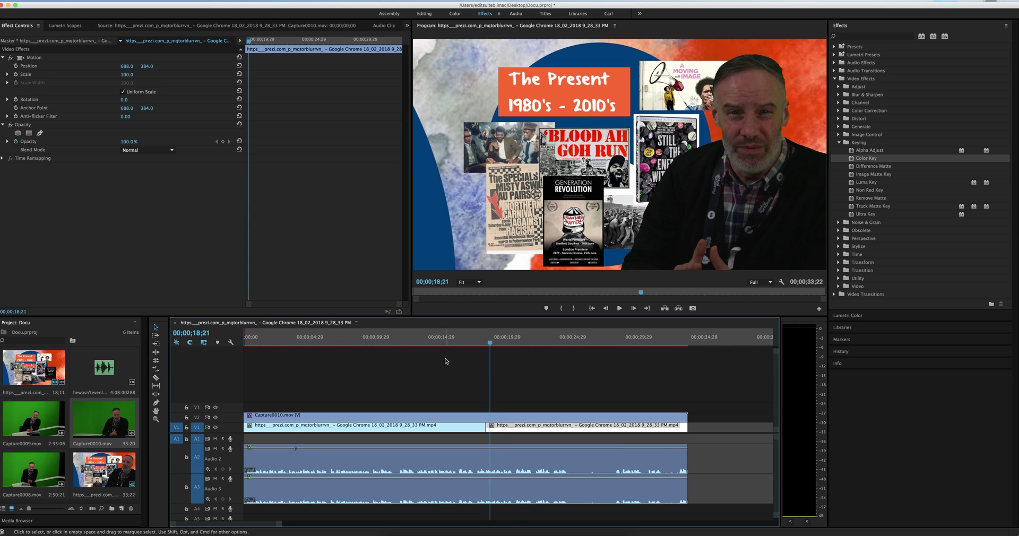
key(space)
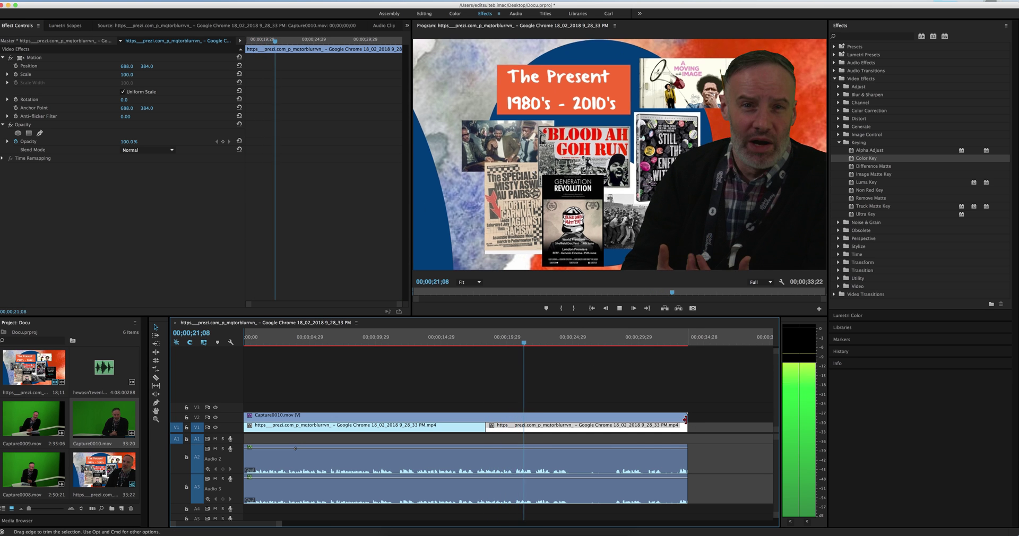
key(space)
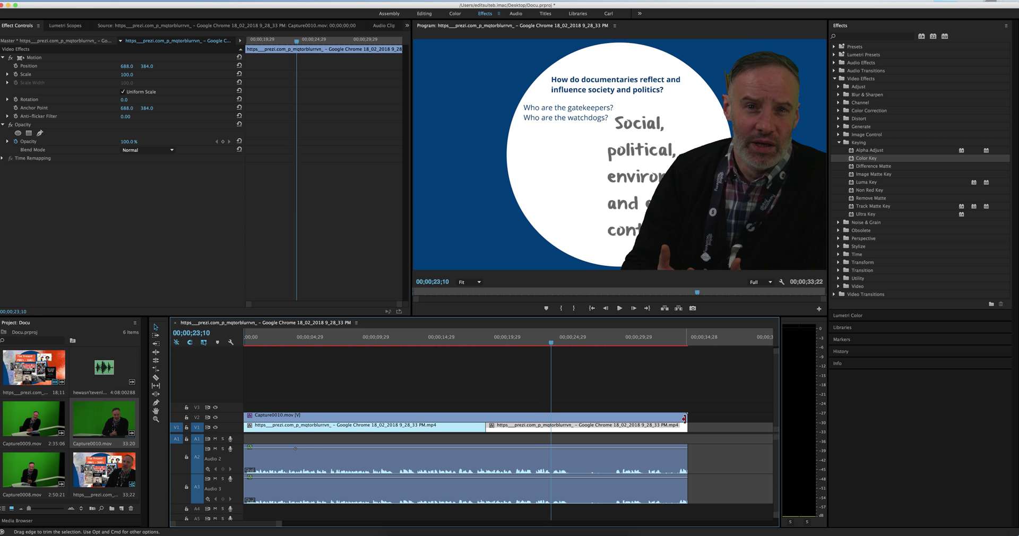
Step: Trim the ends of Capture0010.mov and the second Prezi clip to 00;00;23;10 and play across the background join
drag(684, 419, 550, 418)
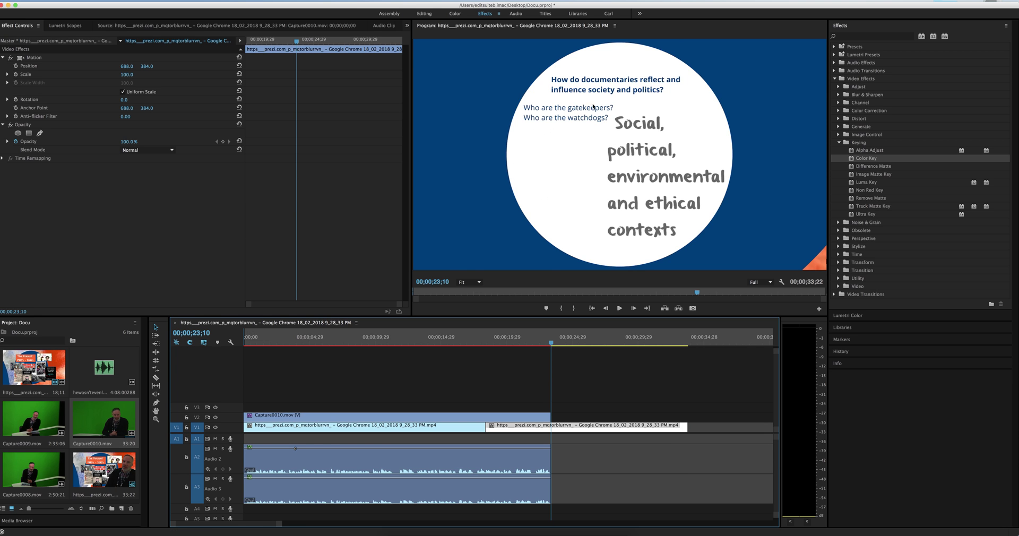
drag(686, 425, 550, 425)
drag(550, 340, 426, 341)
key(space)
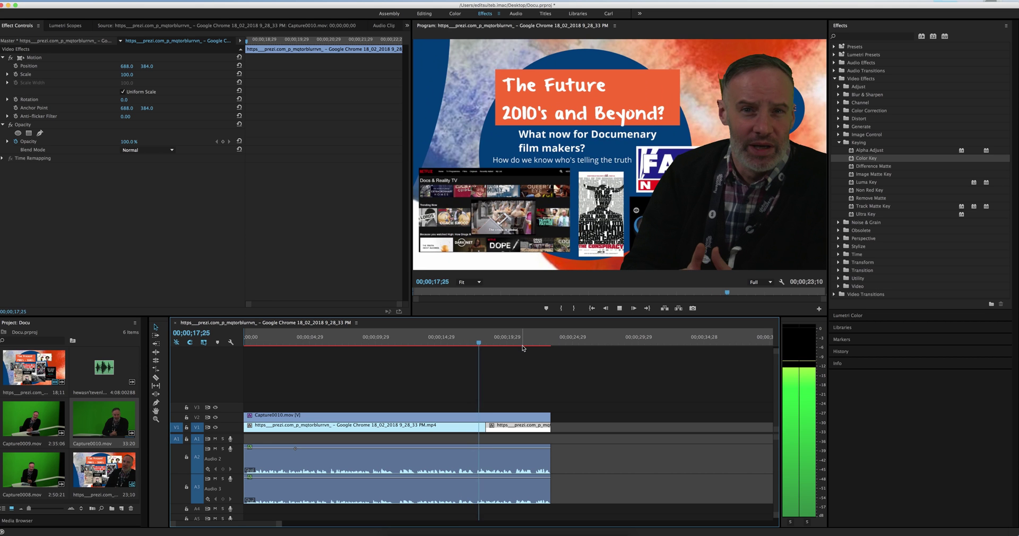
key(space)
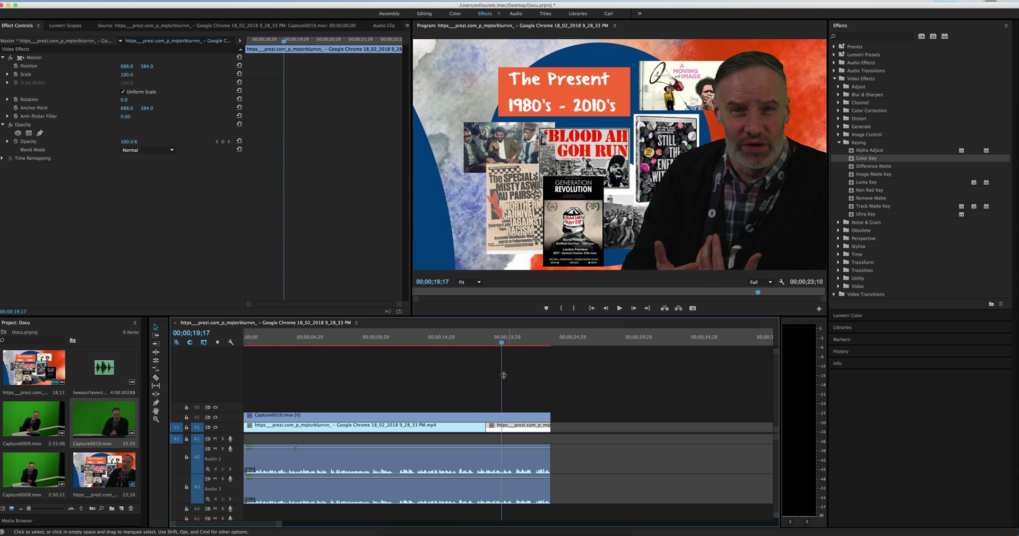
Step: Ripple-trim the first Prezi clip's end to 00;00;16;04 so the second Prezi clip follows it directly
click(430, 343)
key(space)
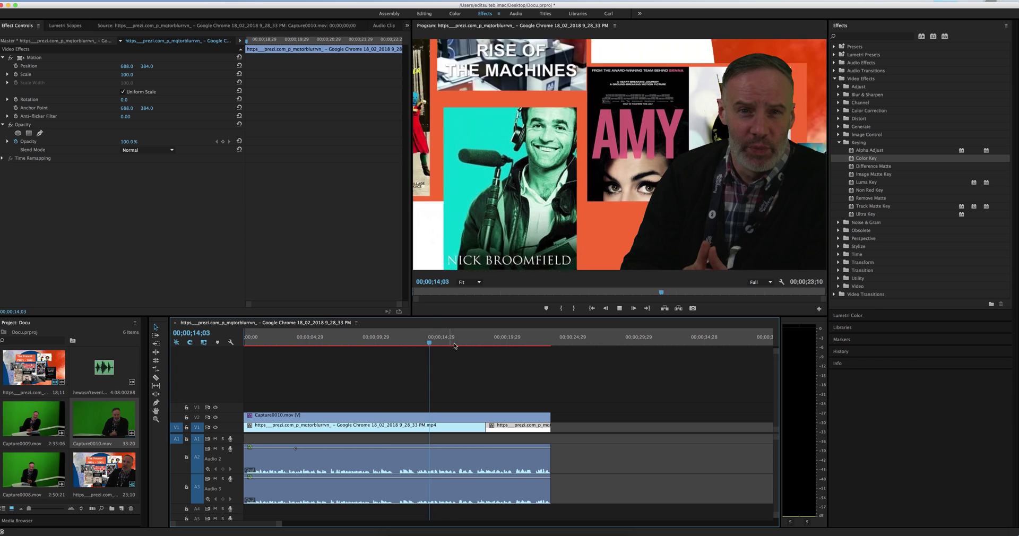
key(space)
click(401, 342)
key(j)
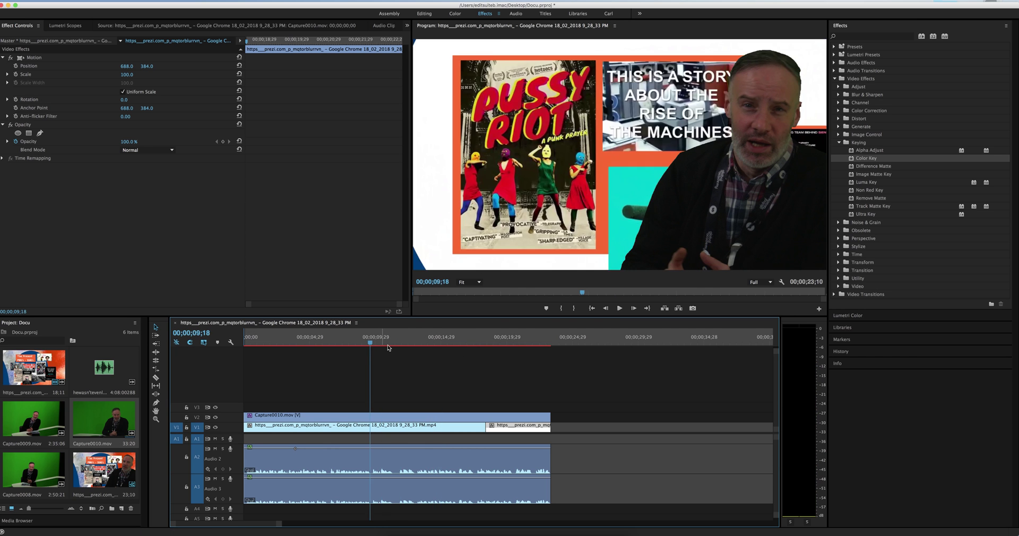
key(l)
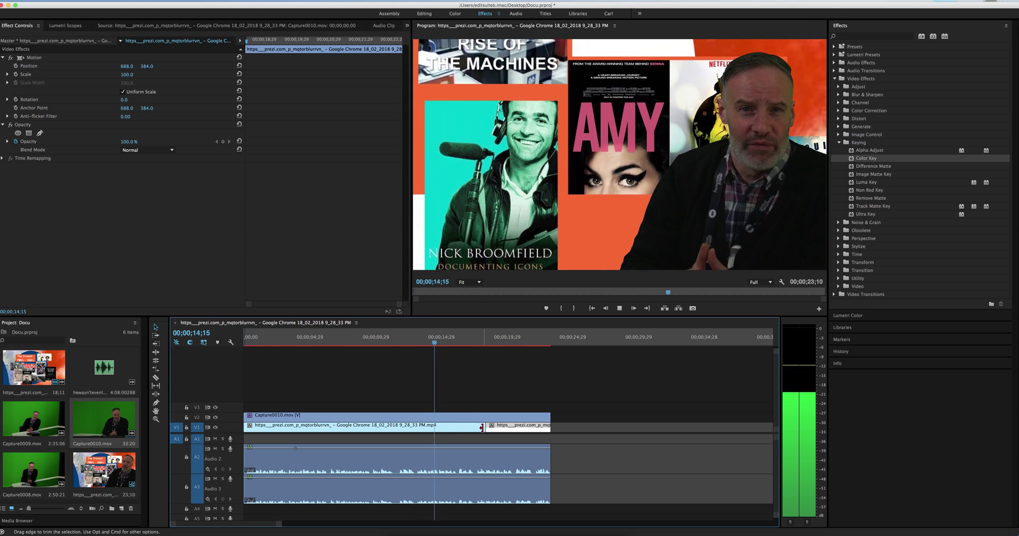
key(k)
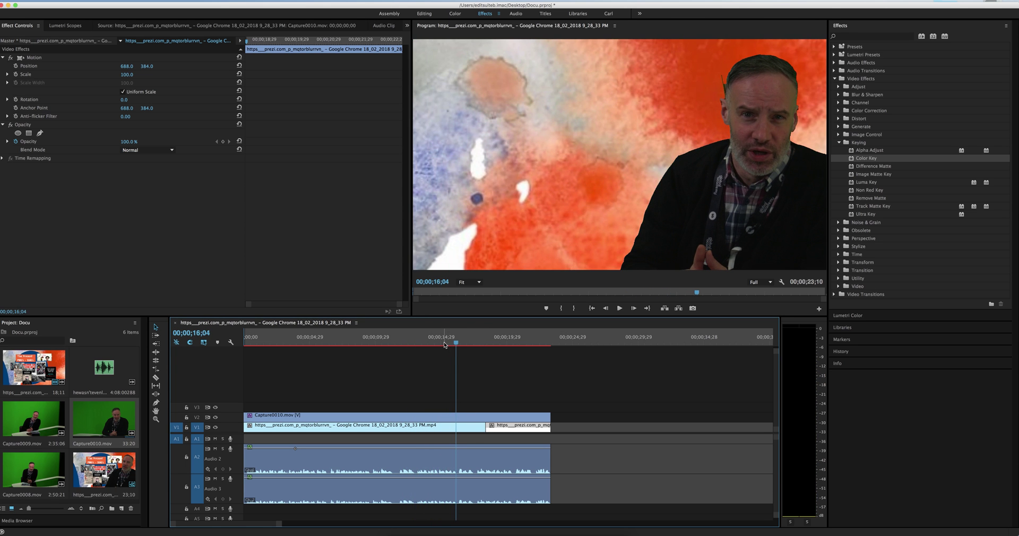
mouse_move(483, 429)
mouse_down()
mouse_move(456, 429)
mouse_move(494, 432)
mouse_move(476, 431)
mouse_up()
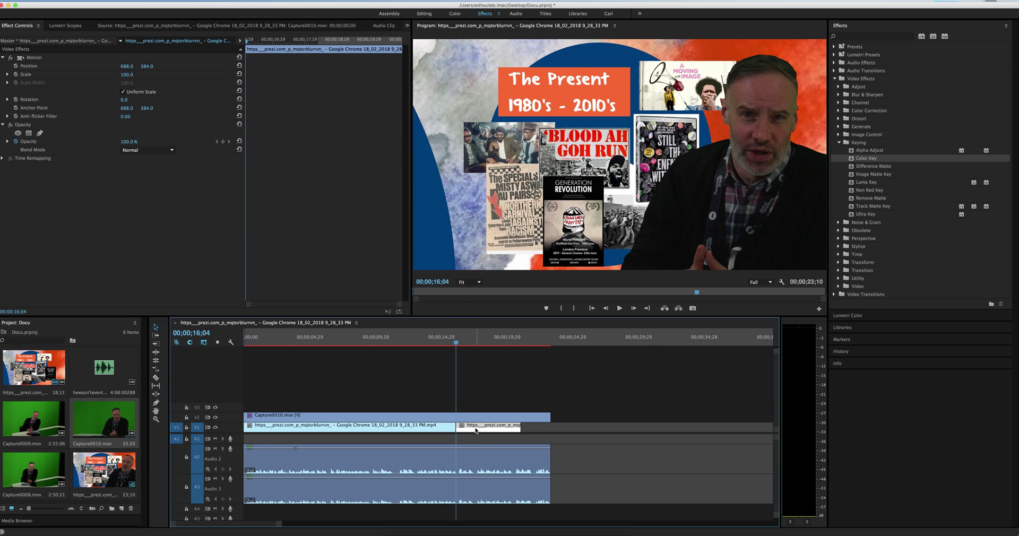
Step: Extend the second Prezi clip's end to match the end of Capture0010.mov and play across the new join
key(space)
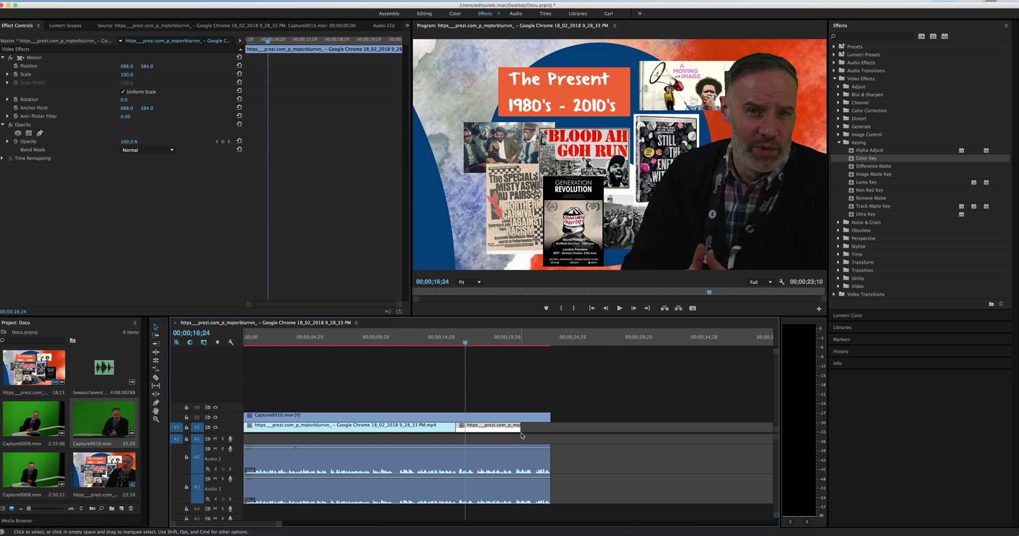
drag(522, 428, 549, 427)
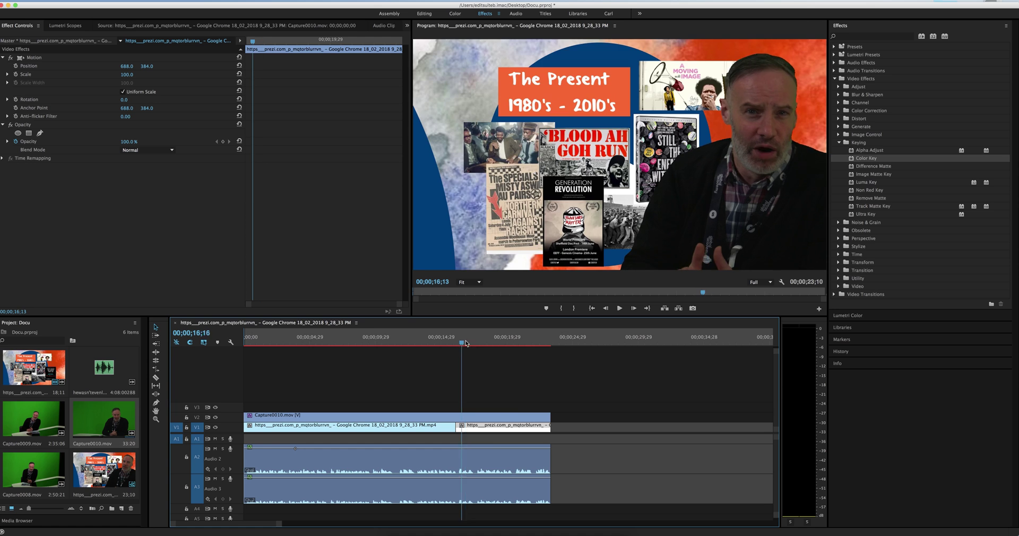
key(space)
key(space)
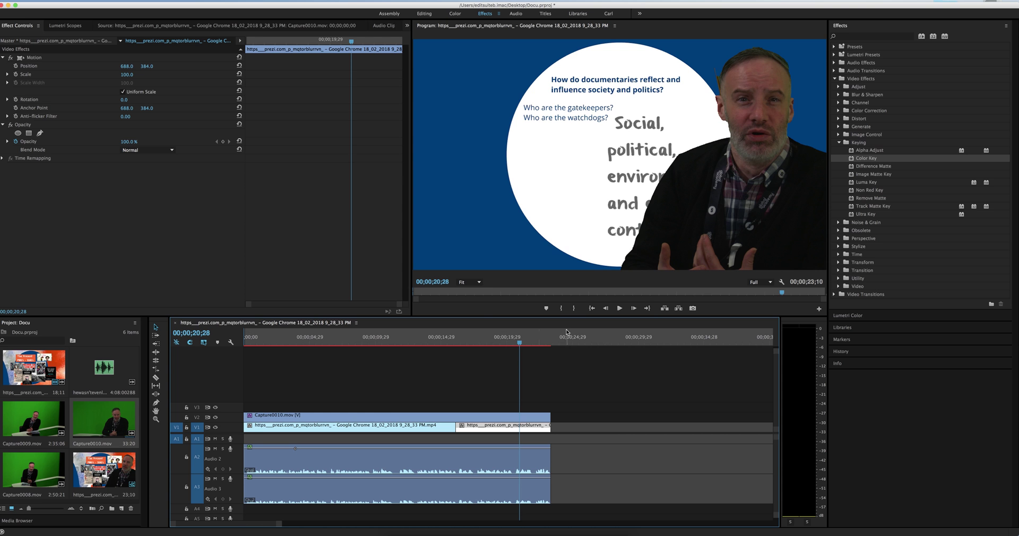
Step: Mark the sequence's In-to-Out range from 00;00;00;00 to 00;00;23;10 and return to the start
drag(511, 341, 244, 341)
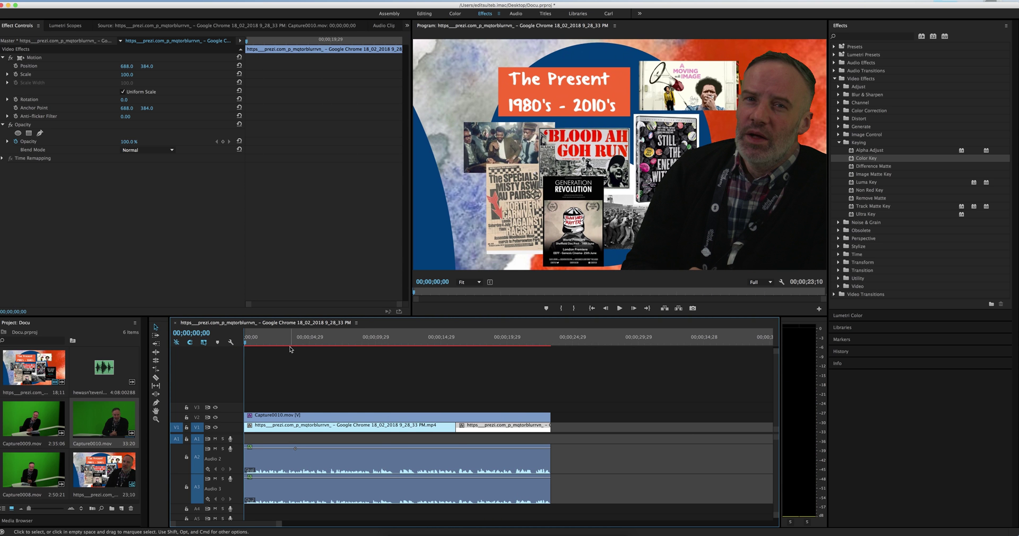
drag(536, 344, 558, 347)
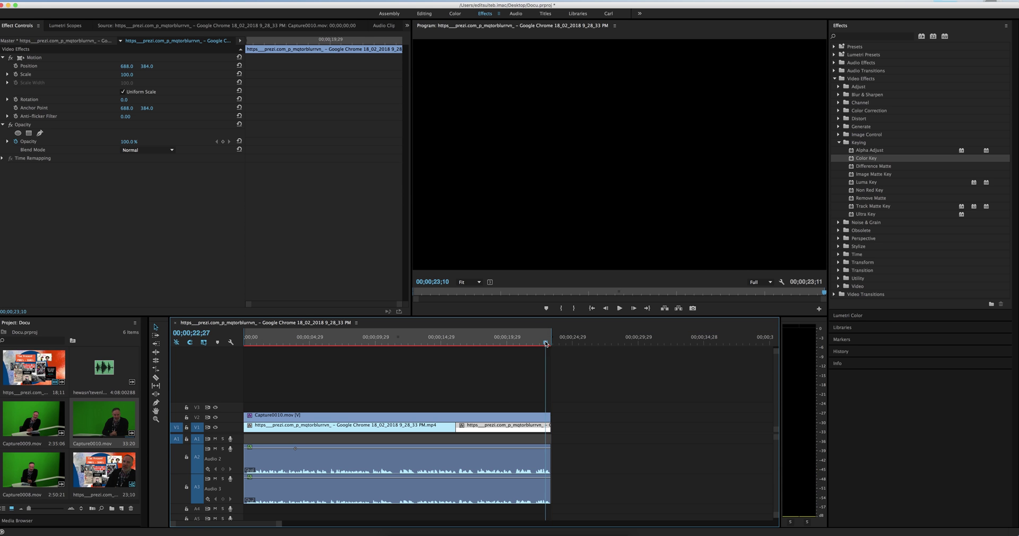
key(Home)
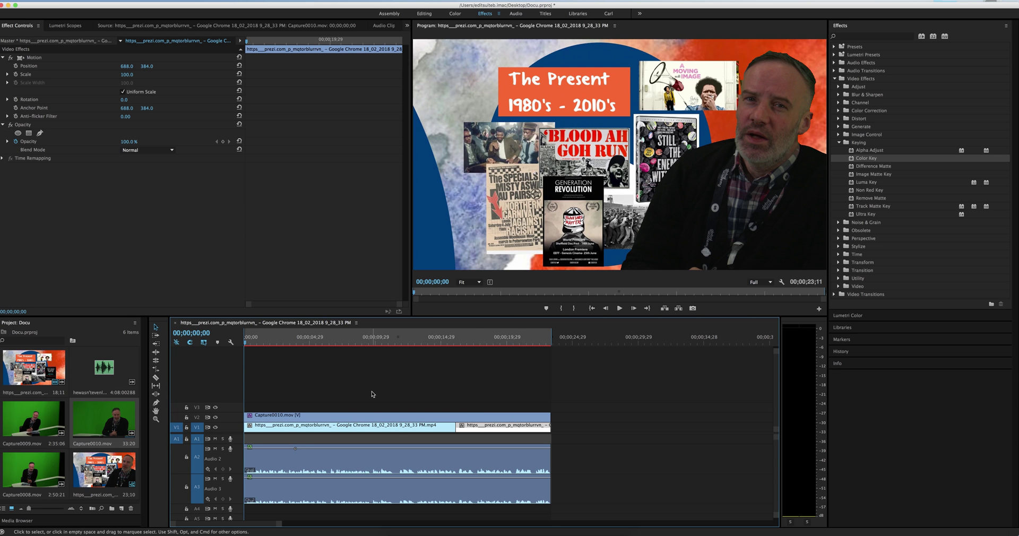
Step: Set the Color Key's Color Tolerance to 24 on Capture0010.mov, then try Edge Thin at -4 and undo that change
click(311, 419)
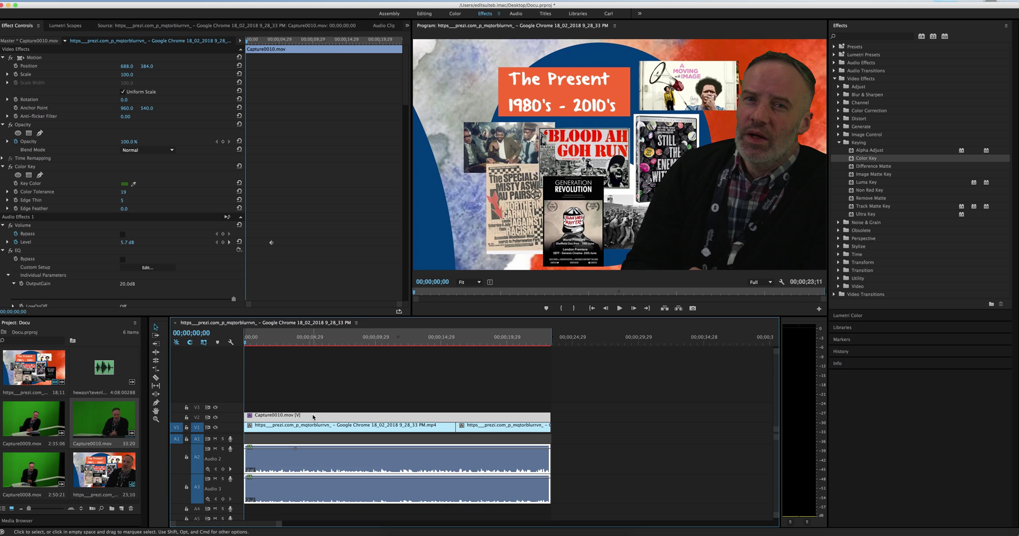
double_click(346, 419)
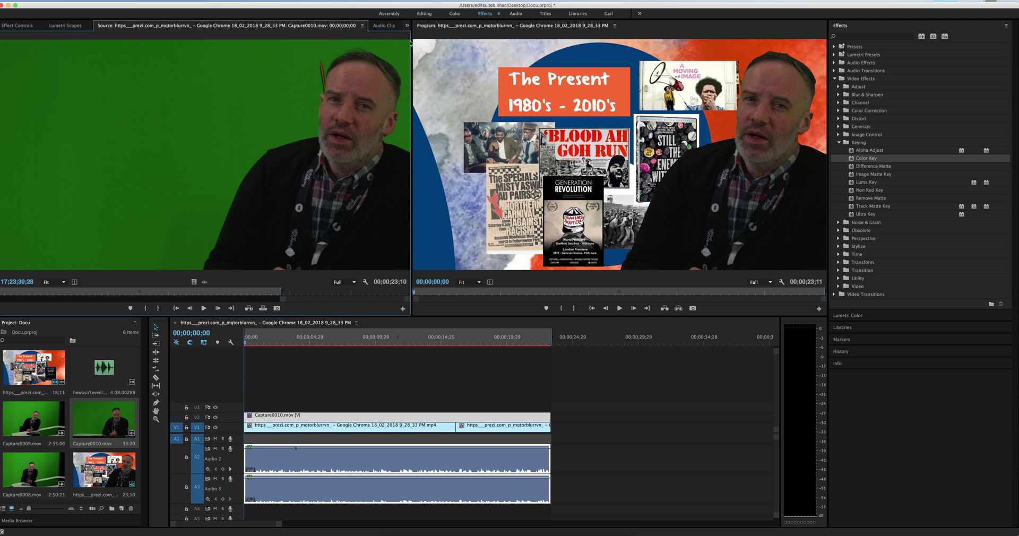
click(407, 26)
click(424, 37)
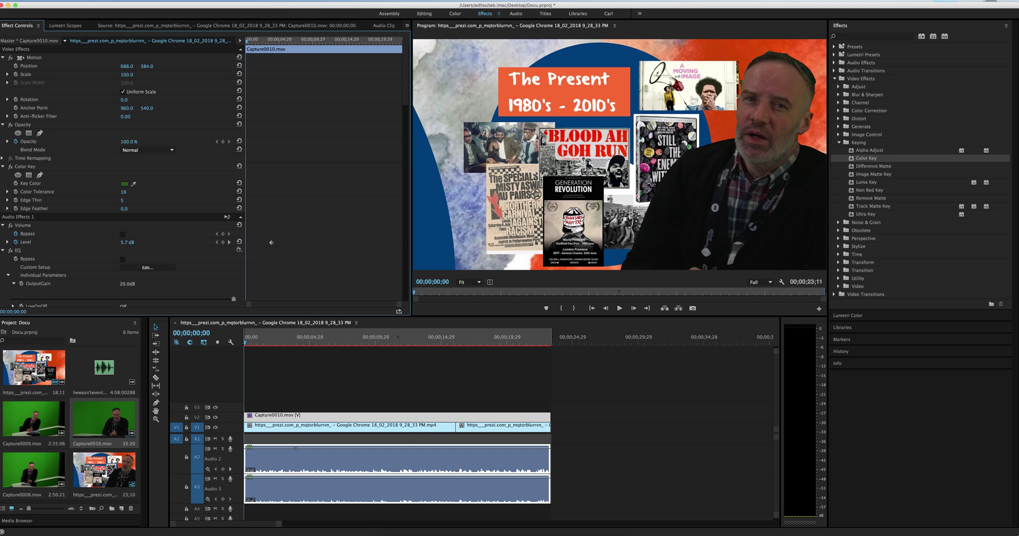
drag(123, 192, 114, 192)
drag(122, 200, 114, 200)
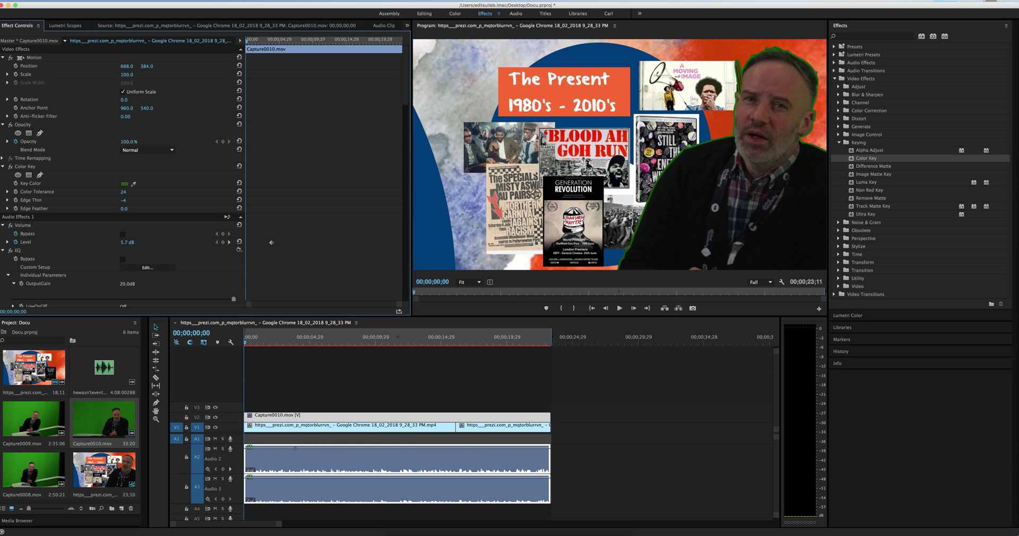
key(super+z)
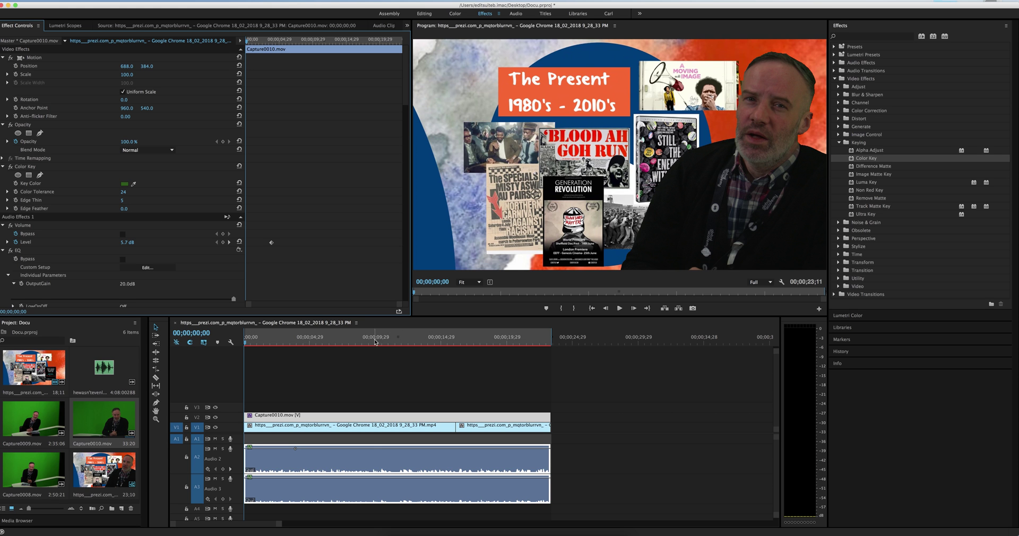
Step: Check the keyed interview's edges around 00;00;12;28 and return to the start of the sequence
click(393, 343)
click(414, 343)
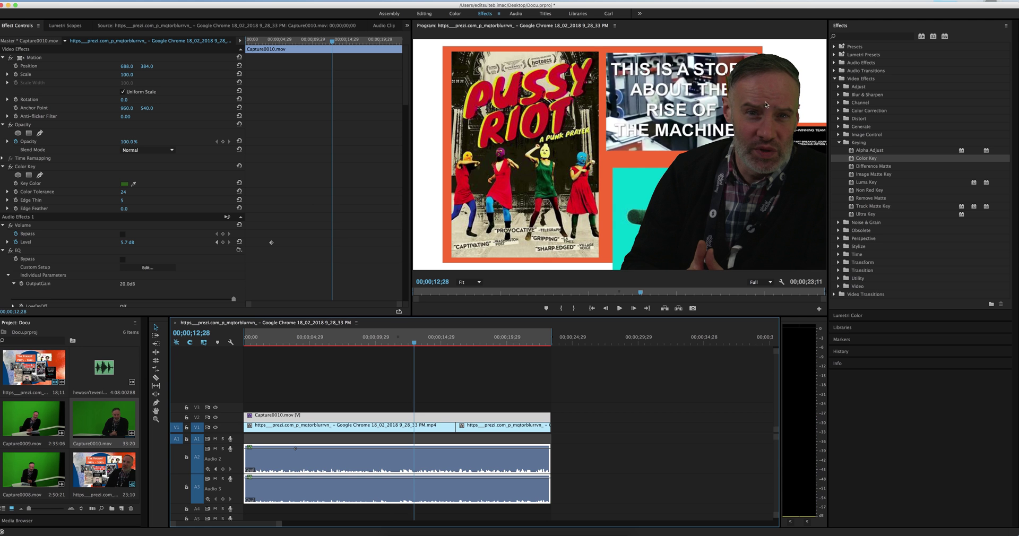
click(345, 343)
key(Home)
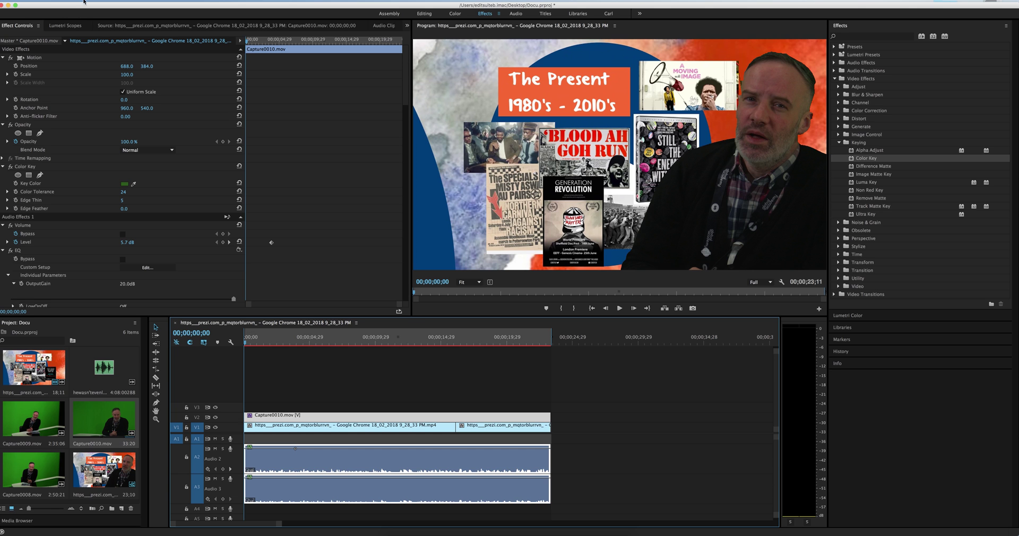
Step: Open the media export settings for the sequence with Sequence In/Out as the source range
click(77, 5)
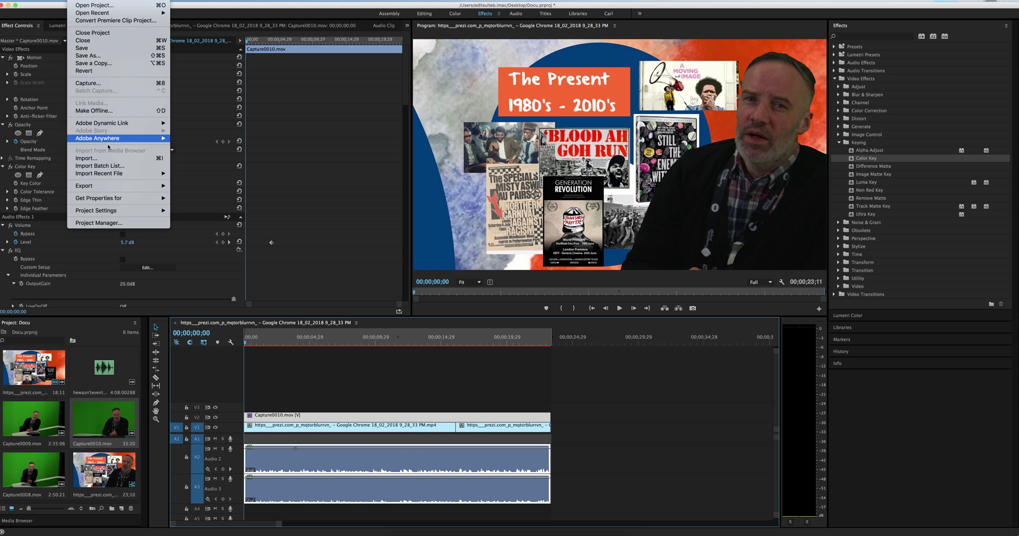
mouse_move(112, 186)
click(189, 187)
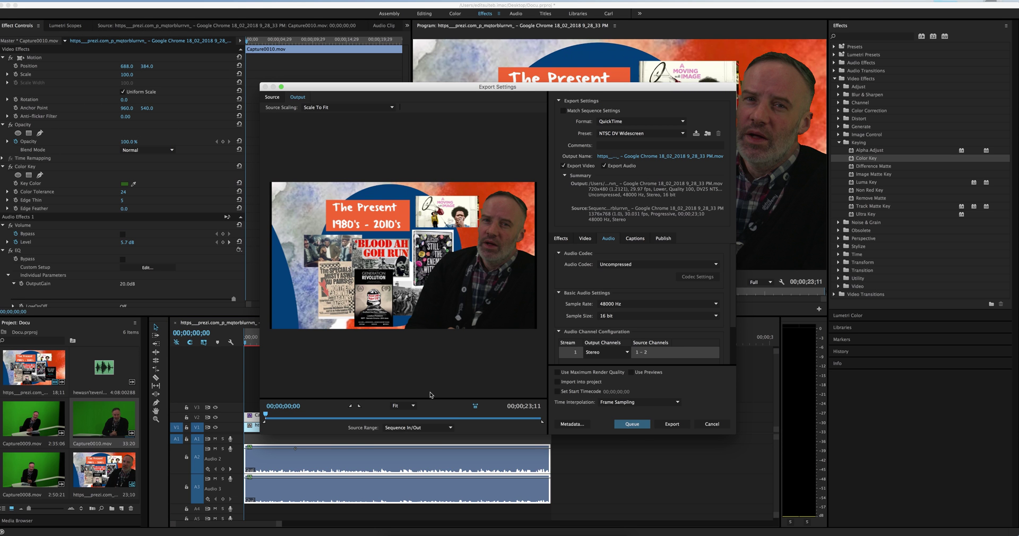
click(418, 428)
click(491, 440)
Step: Name the export output "Documentary pt2 Keyed" and save it to the Documents folder
click(654, 158)
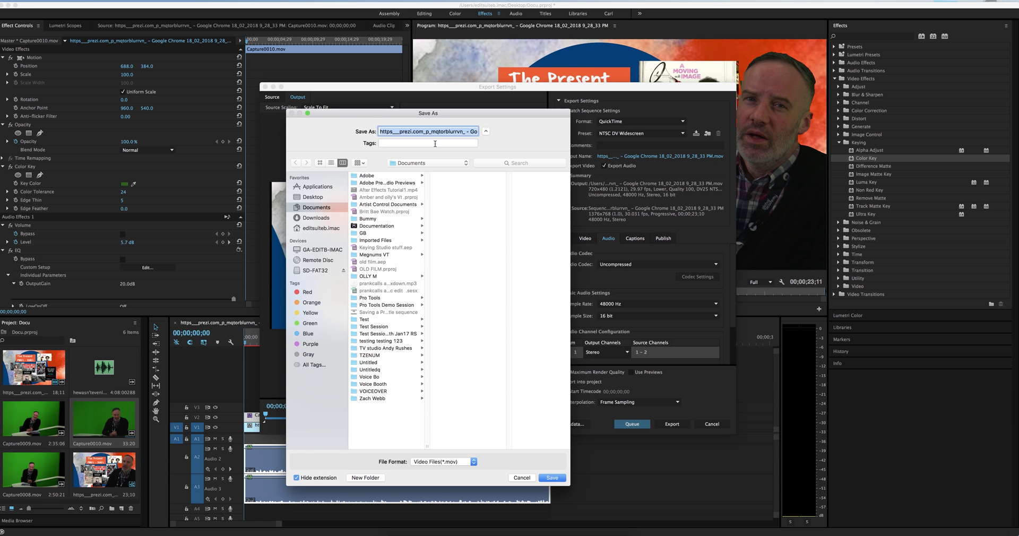
text(D)
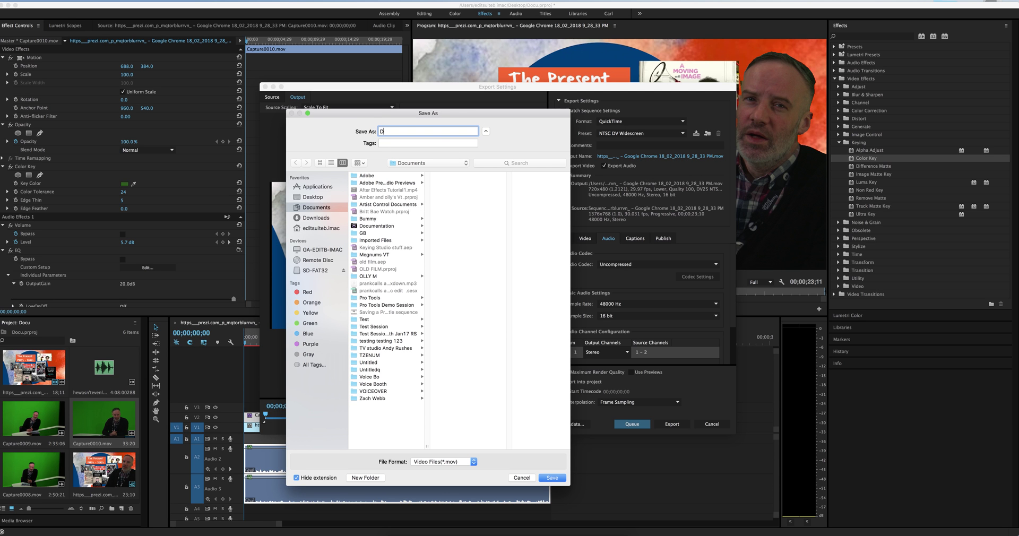
text(ocumentarty)
key(BackSpace)
key(BackSpace)
key(BackSpace)
key(BackSpace)
text(ary Keyed)
click(412, 132)
text(pt2)
click(312, 272)
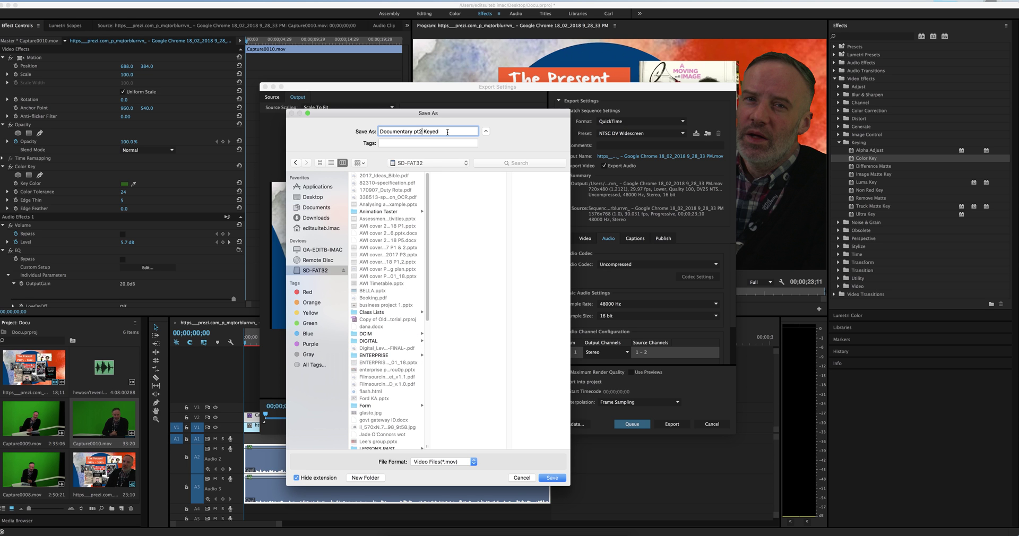
click(316, 208)
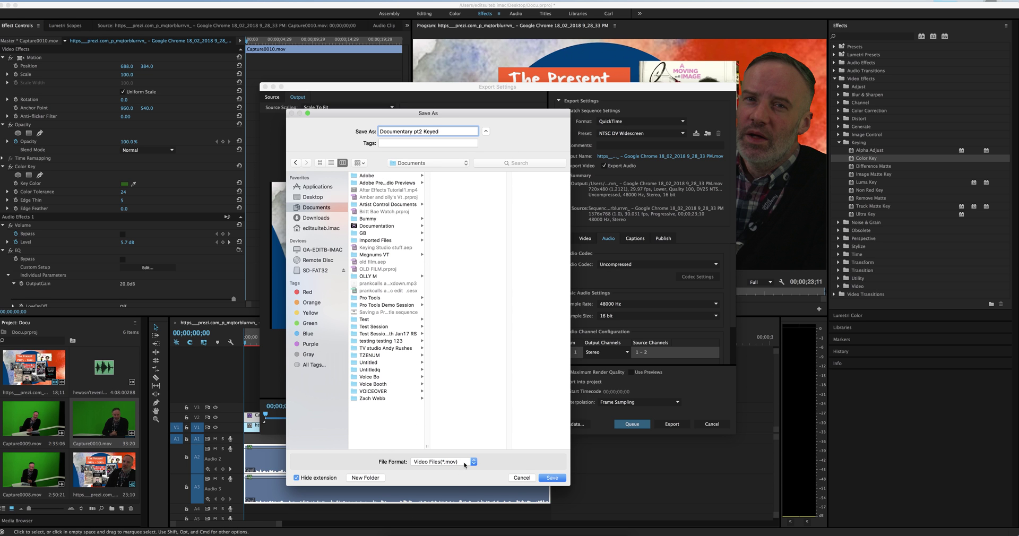
click(552, 477)
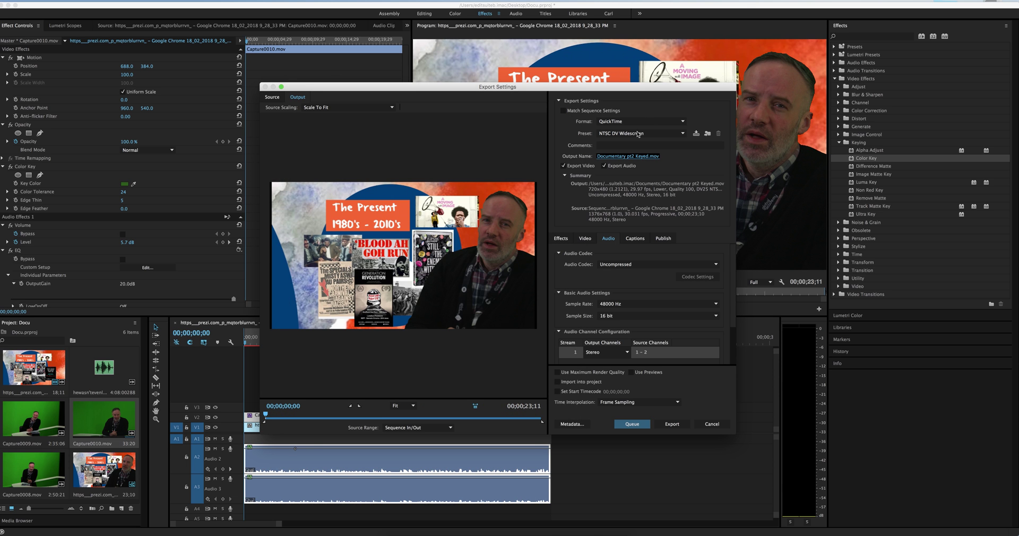
Step: Look through the QuickTime presets and try H.264 as the export format
click(684, 134)
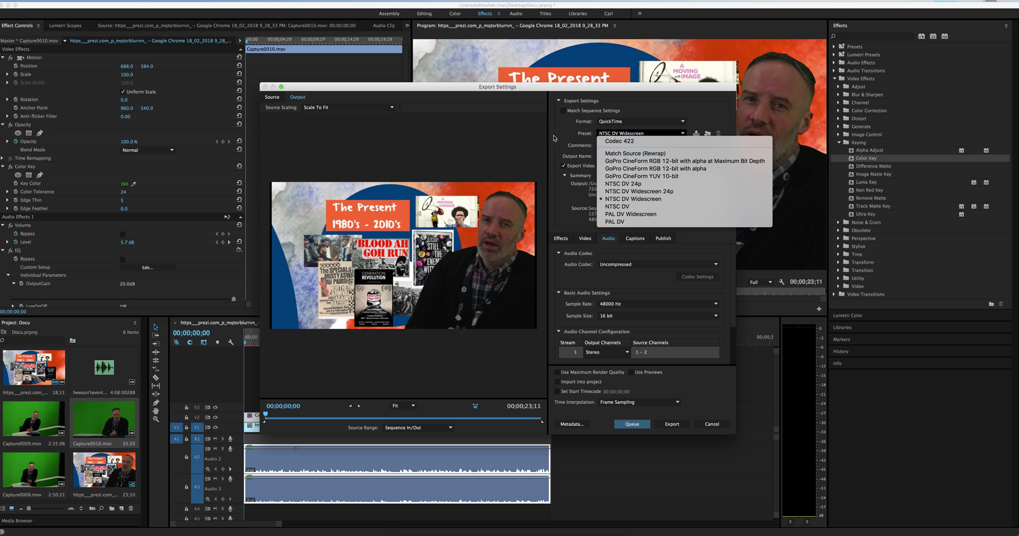
click(557, 137)
click(627, 121)
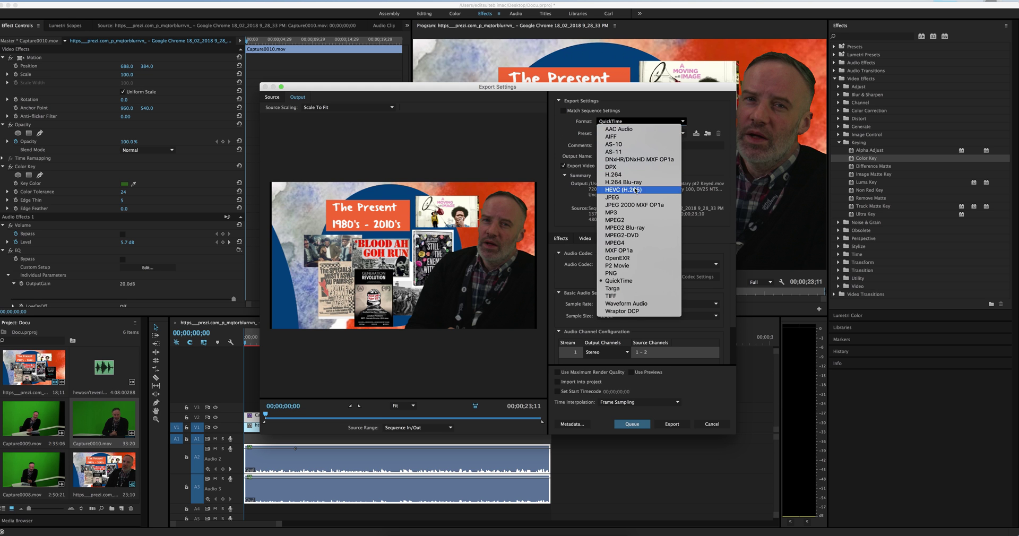
click(630, 123)
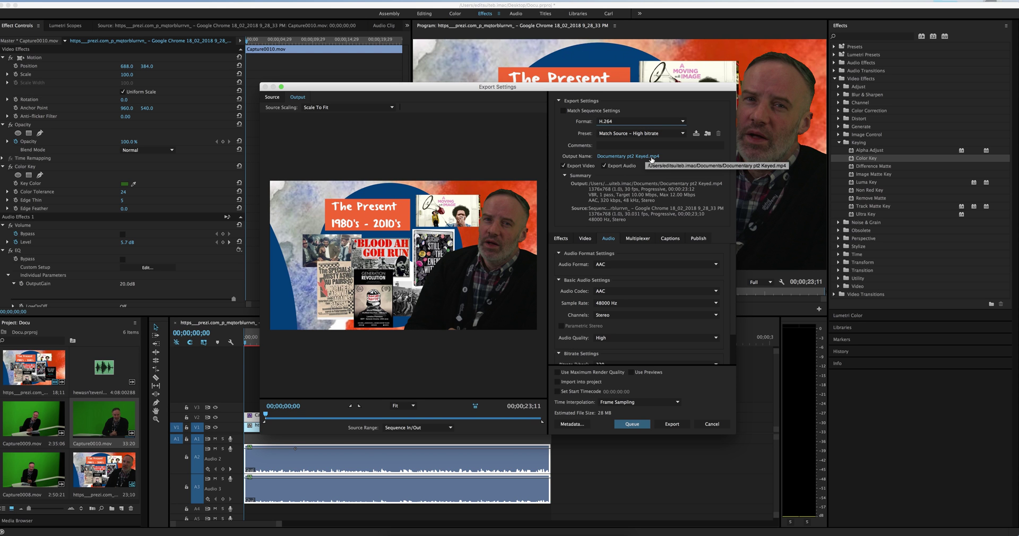
Step: Try the QuickTime export format with the PAL DV preset
click(679, 122)
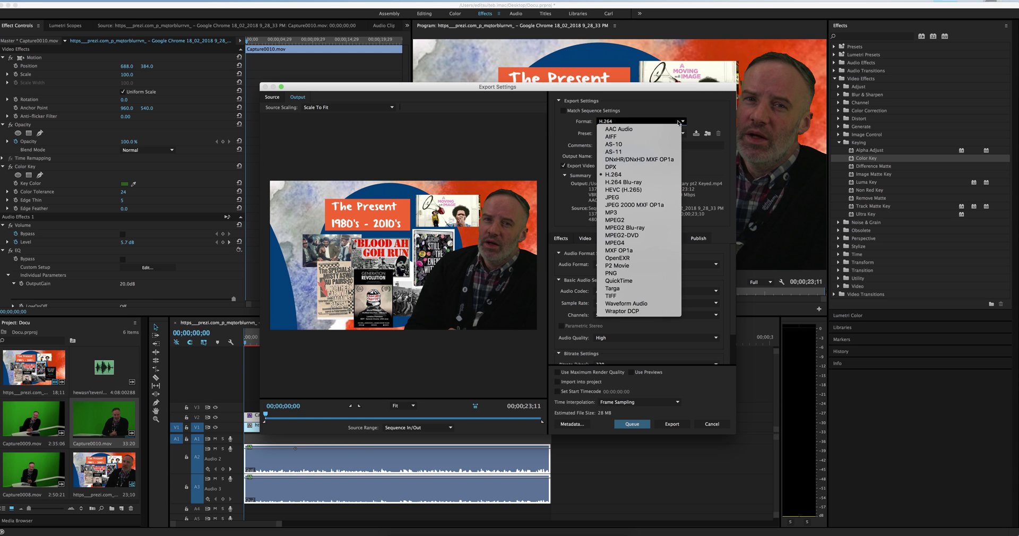
click(637, 281)
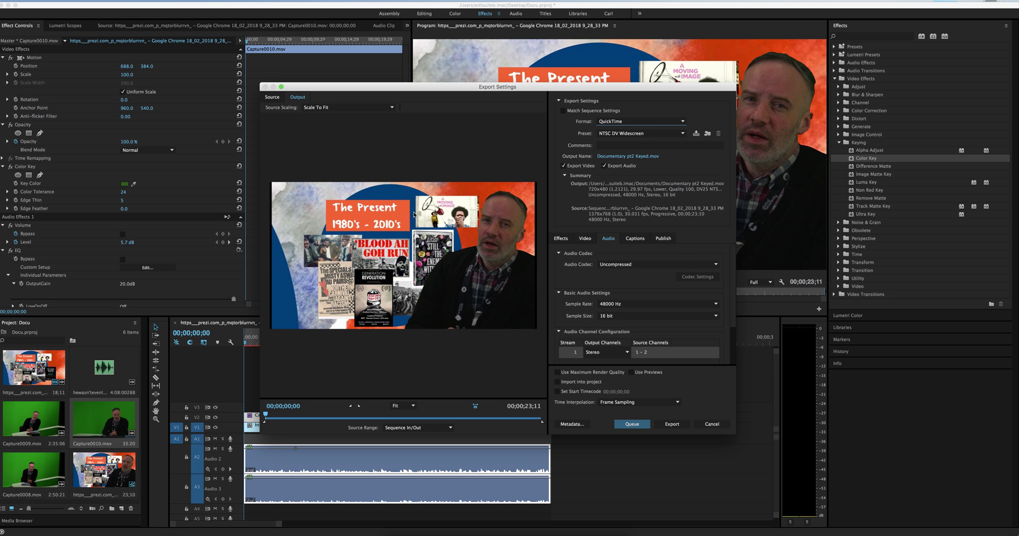
click(661, 137)
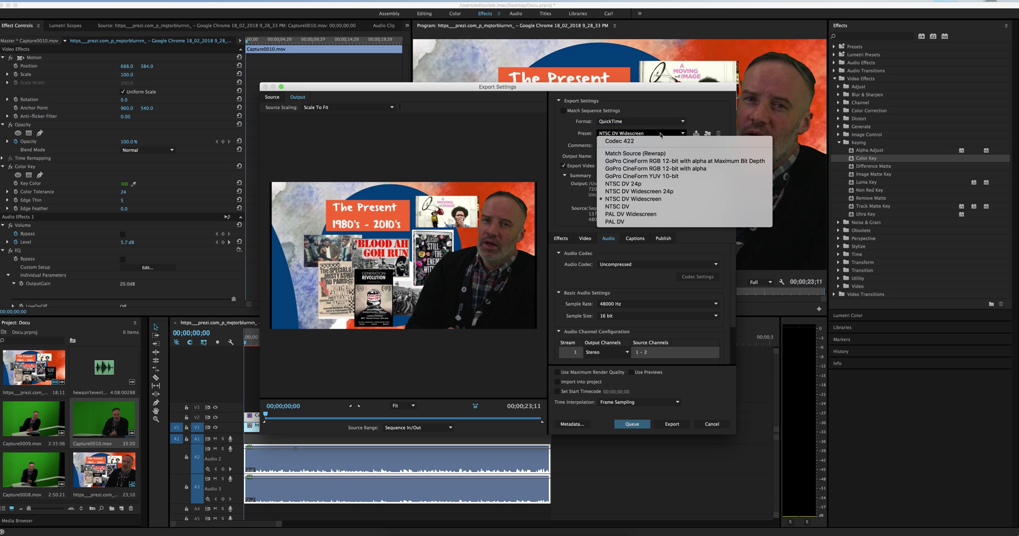
click(629, 222)
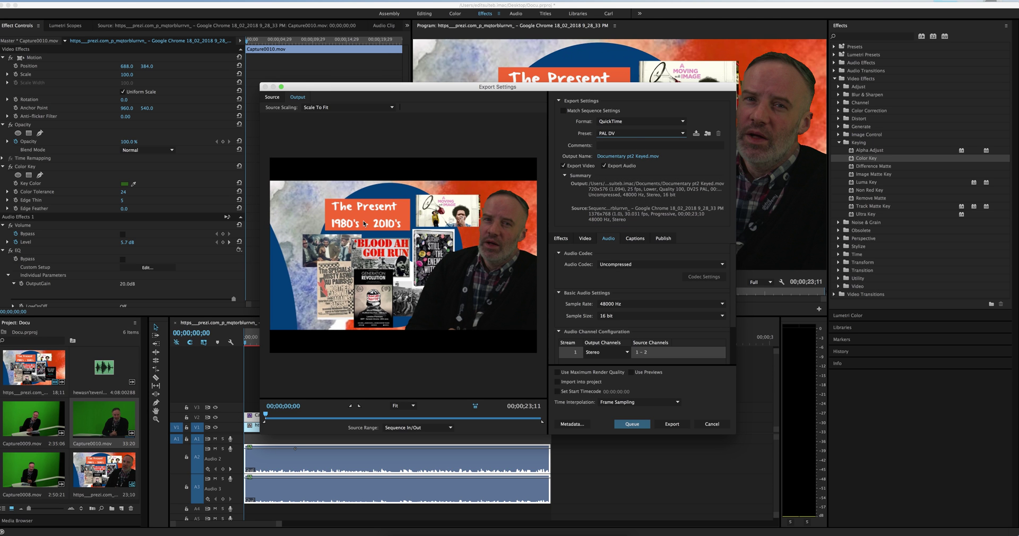
Step: Set the export format to H.264 with the Match Source – High bitrate preset and start the export
click(640, 122)
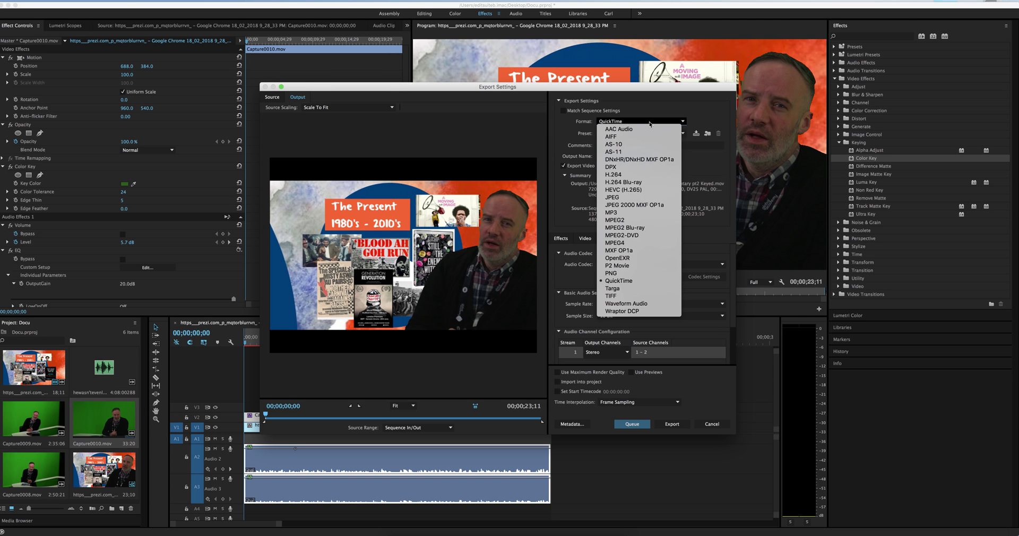
click(631, 179)
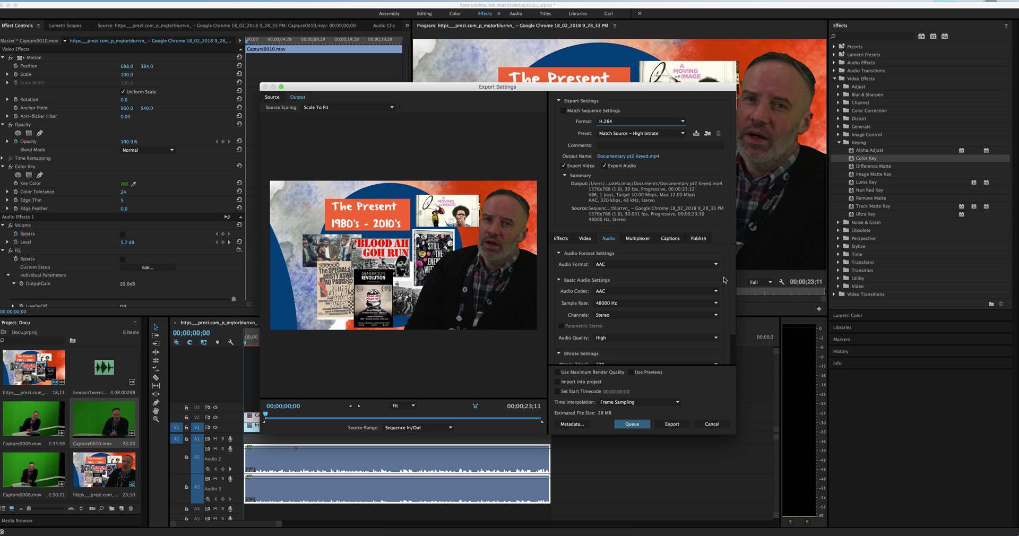
click(672, 424)
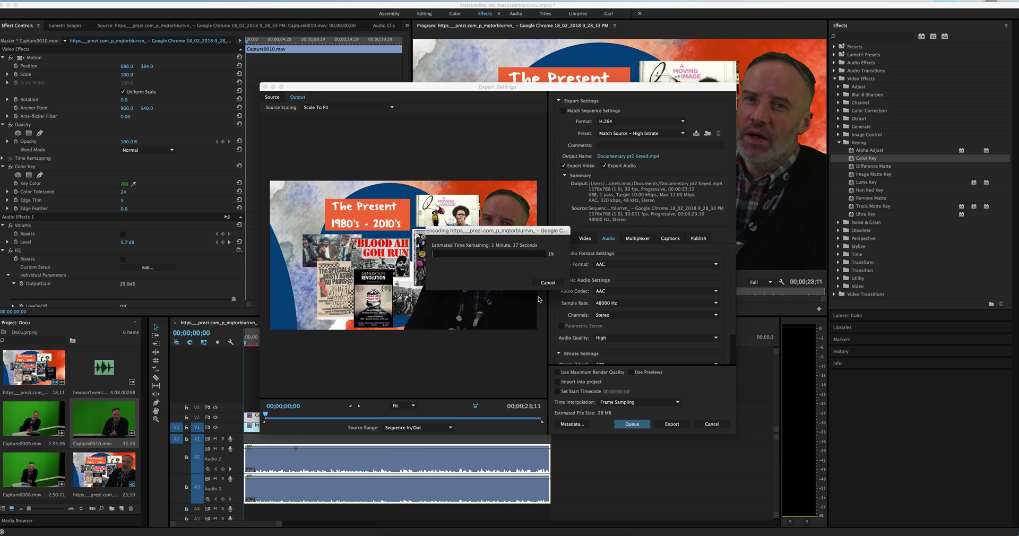